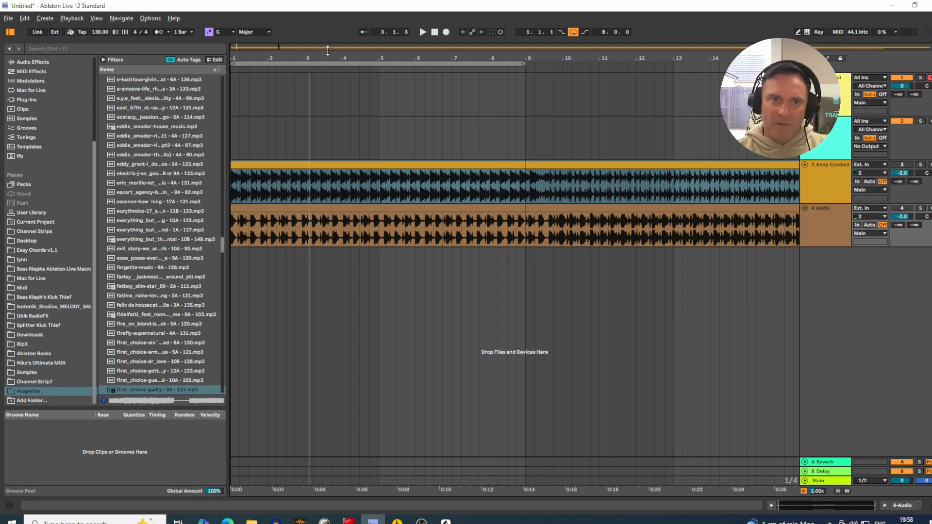
# Inspect the clip on track 3 in the clip view to check its warp state, then close the view.
pyautogui.moveTo(302, 59); pyautogui.dragTo(302, 49)
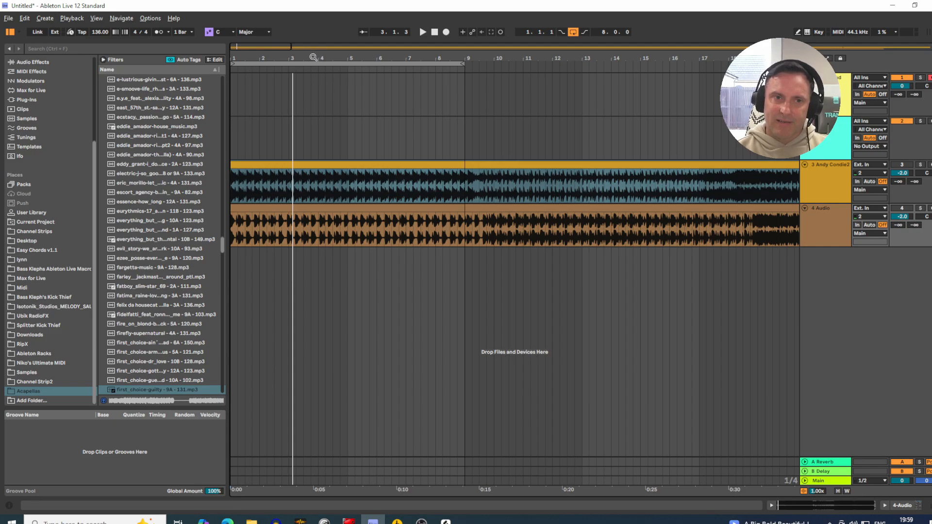
pyautogui.click(826, 230)
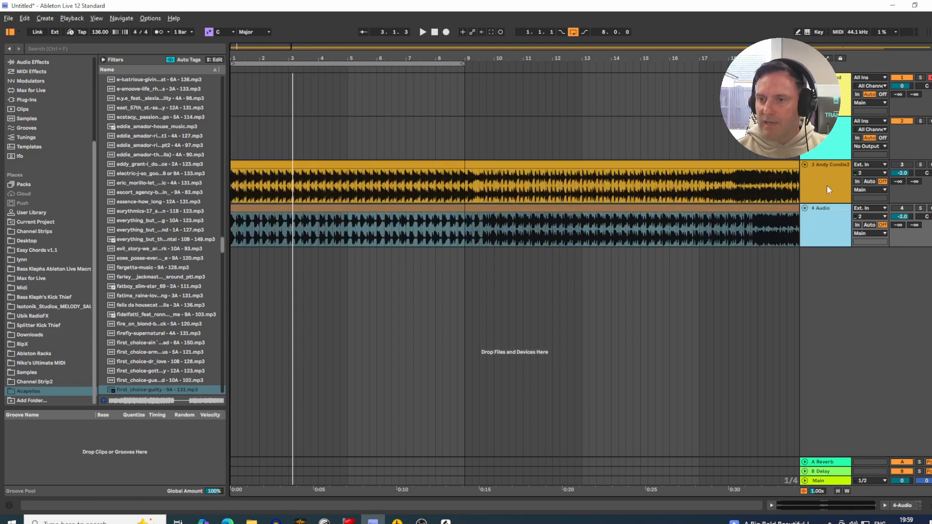
pyautogui.click(827, 180)
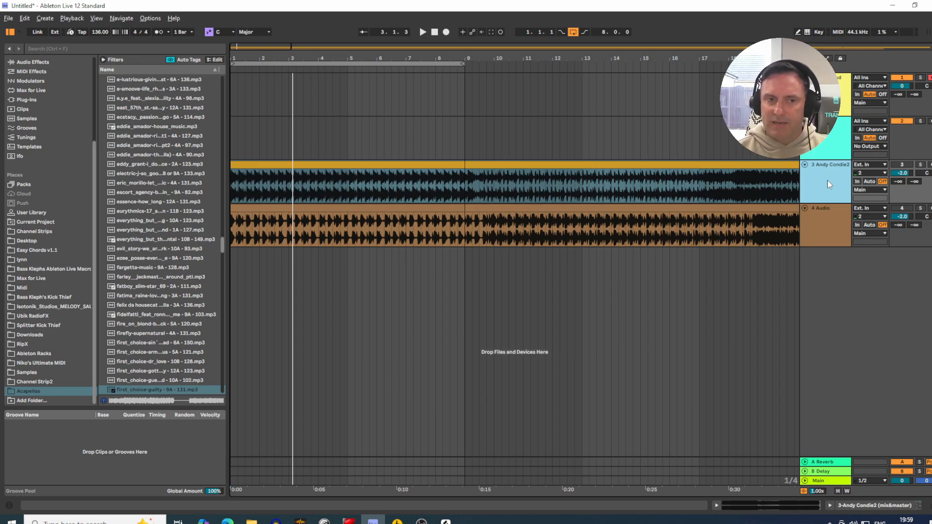
pyautogui.doubleClick(336, 164)
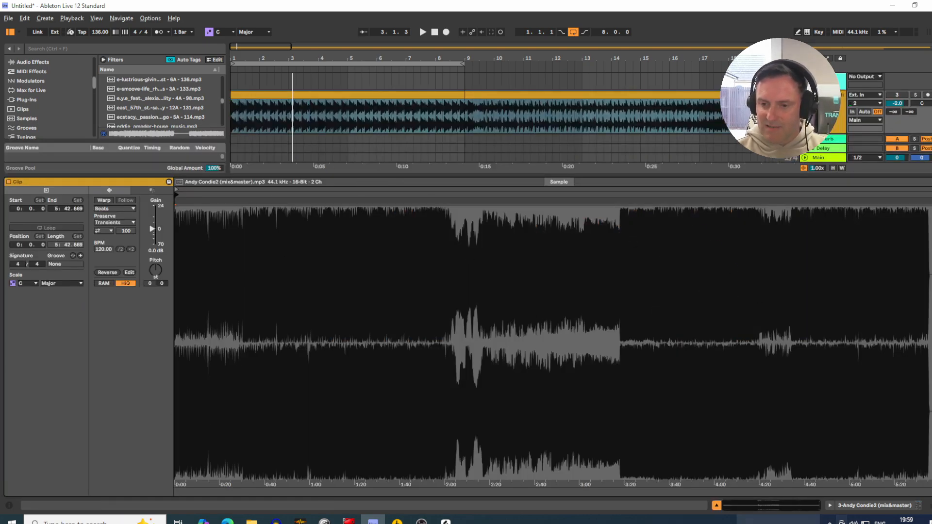
pyautogui.click(717, 506)
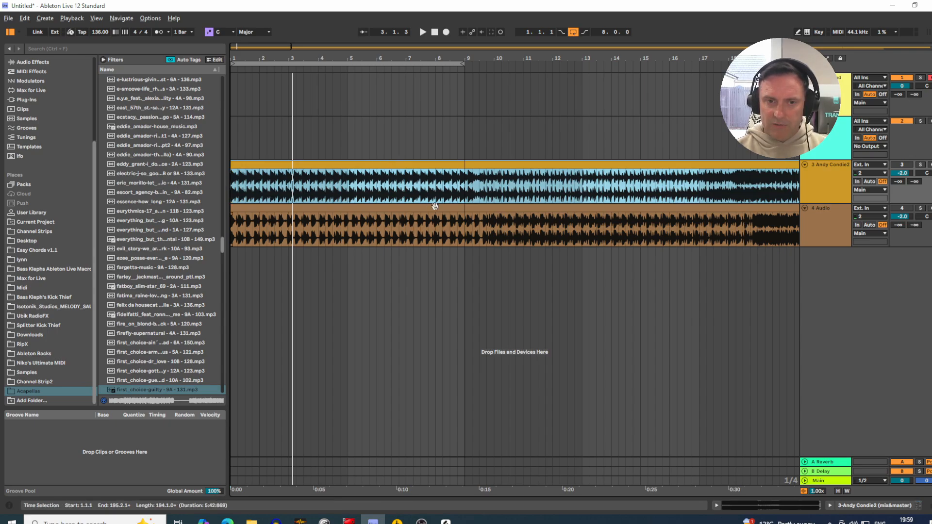
# Check the Auto-Warp Long Samples option in the Record, Warp & Launch settings.
pyautogui.click(150, 18)
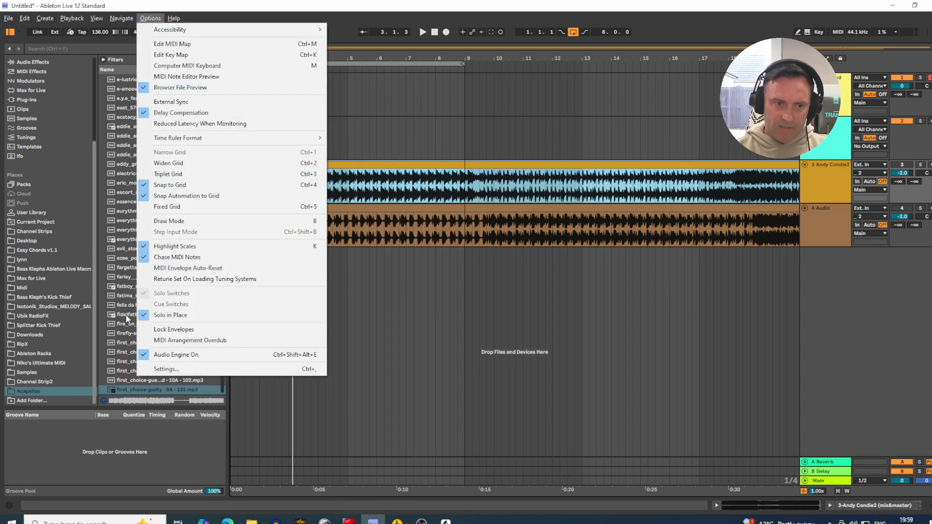
pyautogui.click(161, 370)
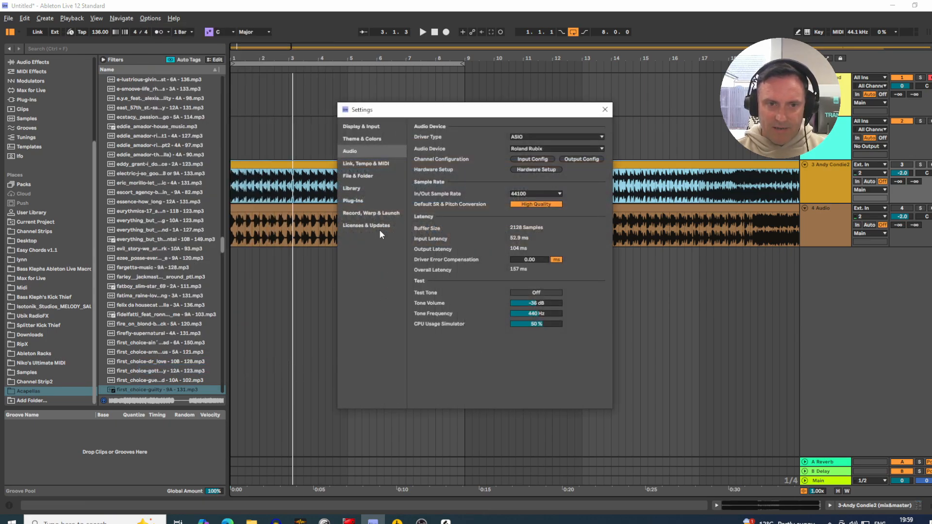
pyautogui.click(360, 213)
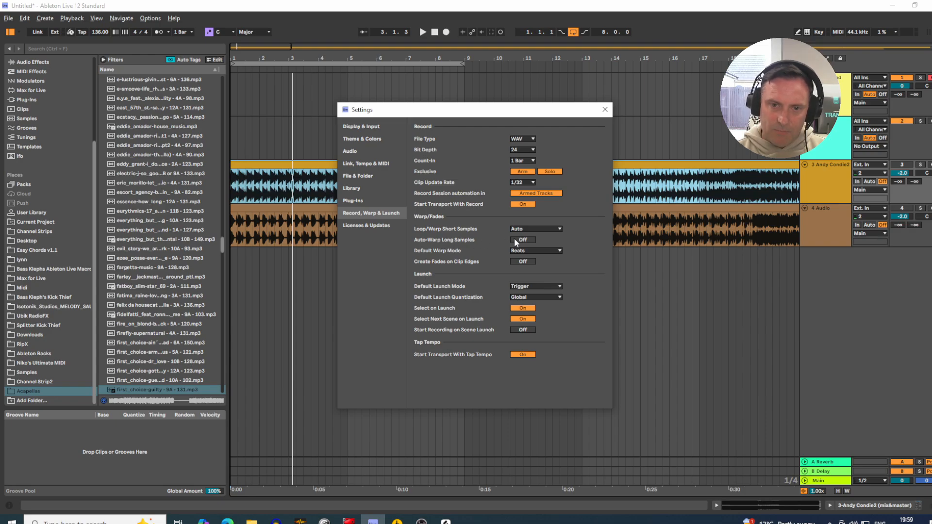
pyautogui.click(605, 109)
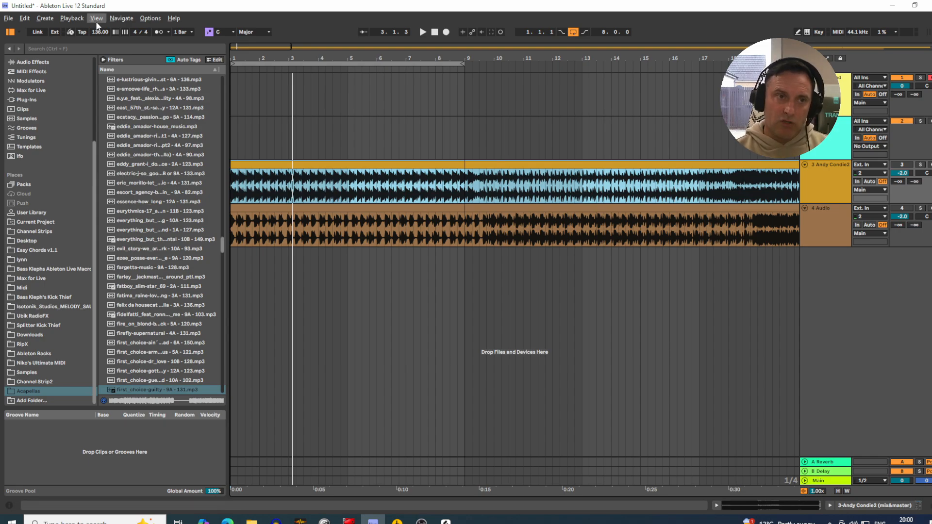
pyautogui.click(150, 18)
pyautogui.click(181, 370)
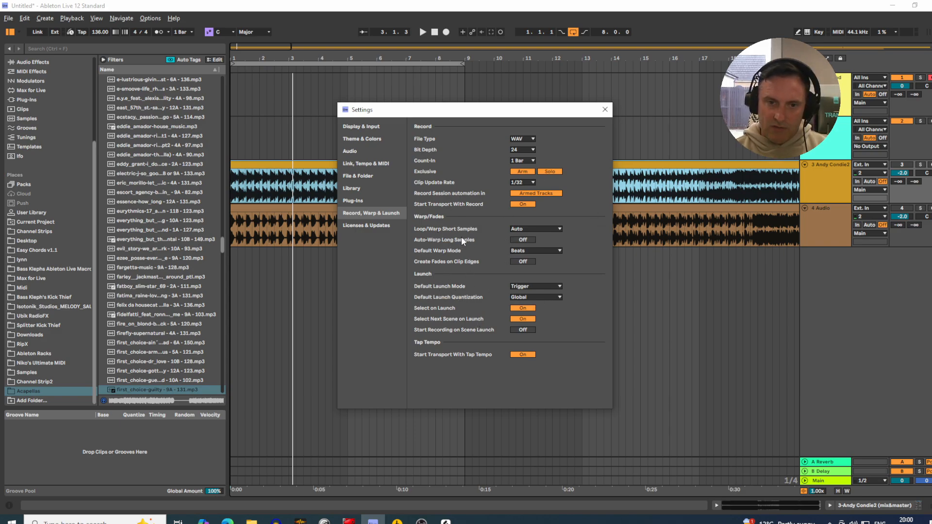
pyautogui.click(605, 110)
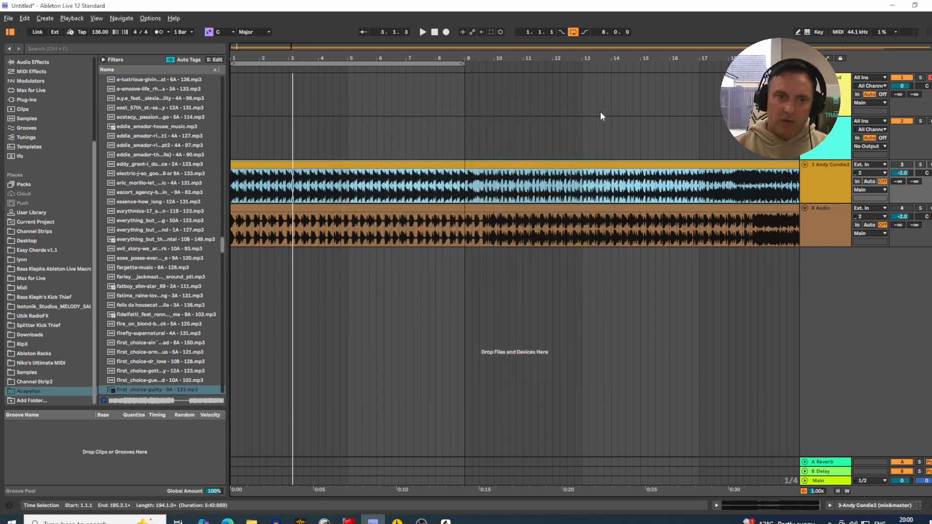
# Check the Warp setting of the clips on tracks 3 and 4.
pyautogui.doubleClick(420, 165)
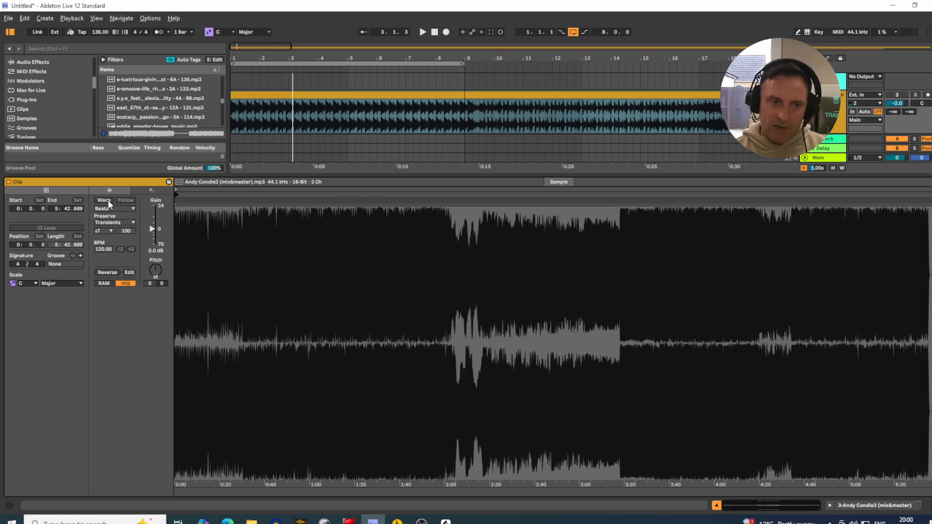
pyautogui.click(717, 506)
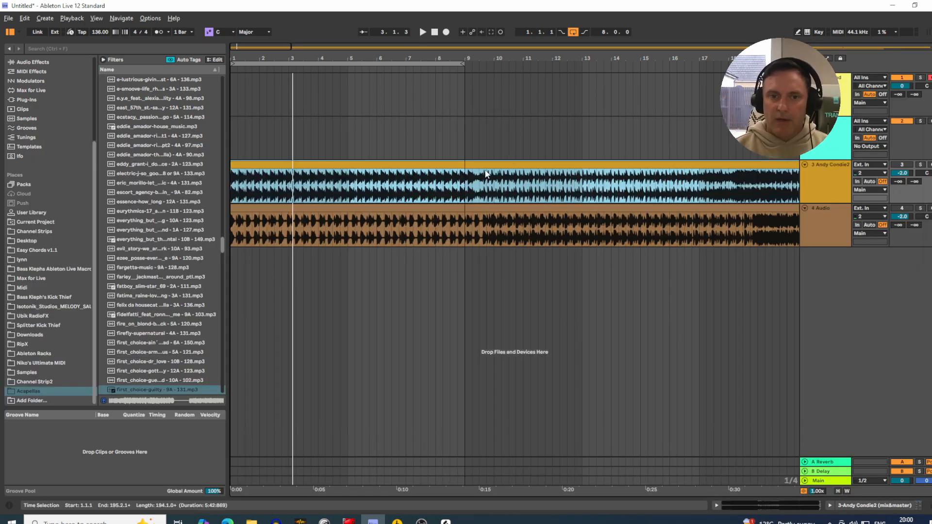
pyautogui.doubleClick(432, 209)
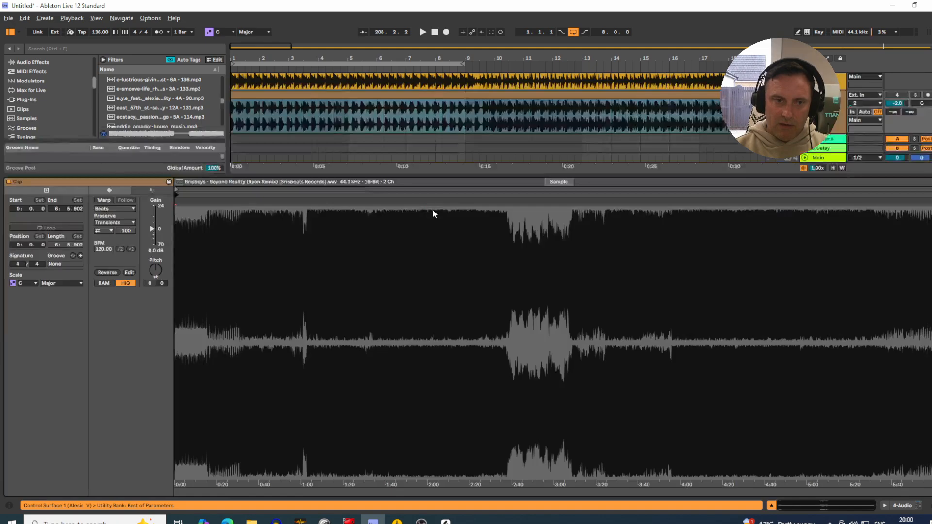
pyautogui.click(772, 507)
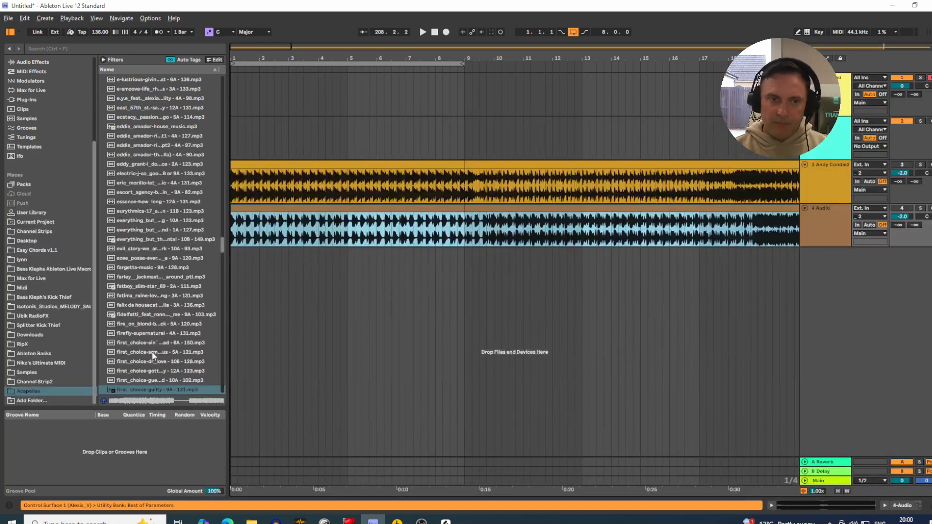
# Move the start marker of track 3's clip to the first kick transient, at about 51 ms.
pyautogui.doubleClick(238, 165)
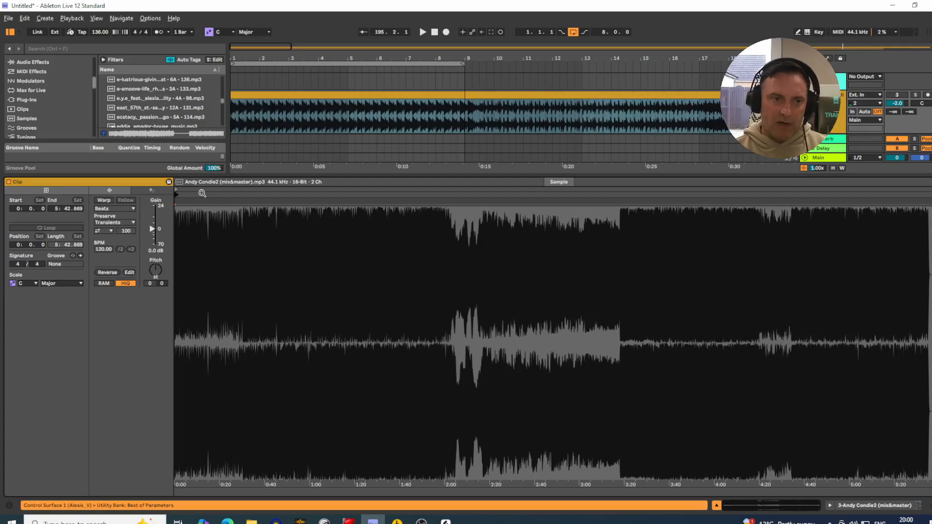
pyautogui.moveTo(189, 194); pyautogui.dragTo(739, 196)
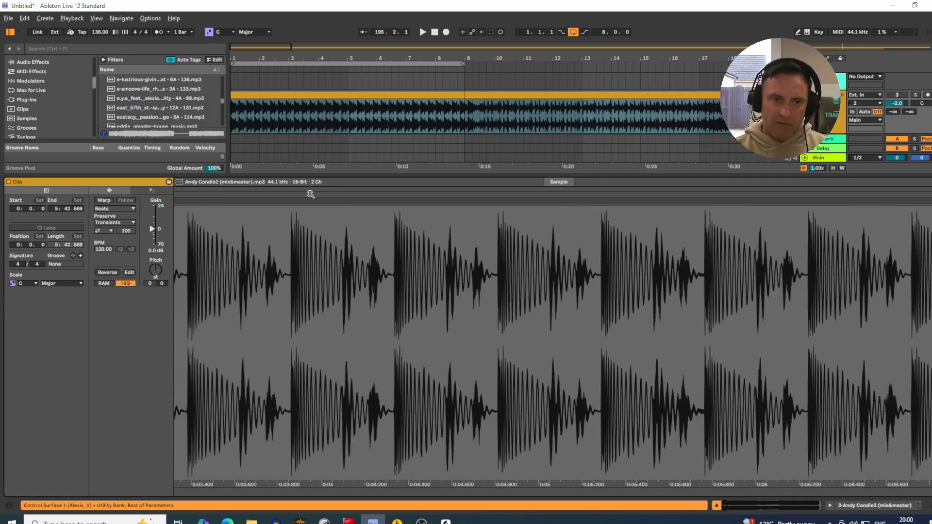
pyautogui.moveTo(310, 195); pyautogui.dragTo(421, 193)
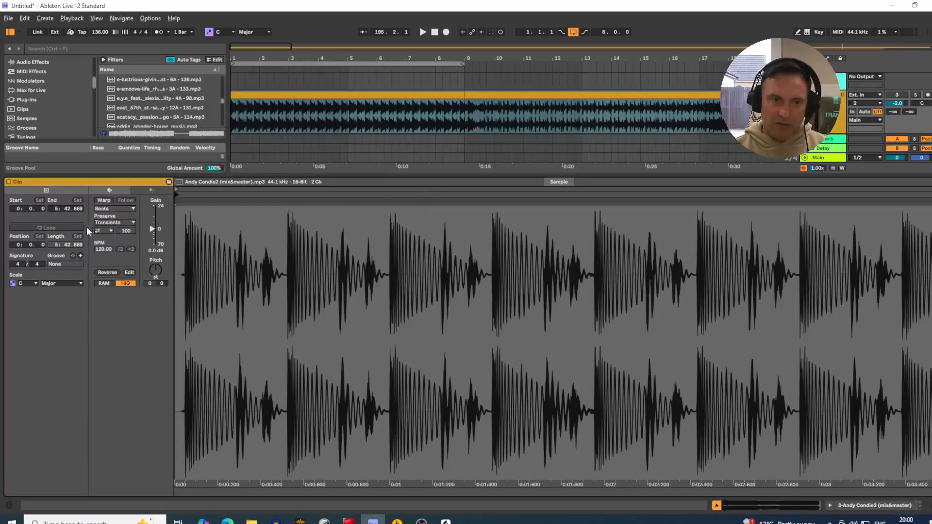
pyautogui.moveTo(186, 196); pyautogui.dragTo(562, 197)
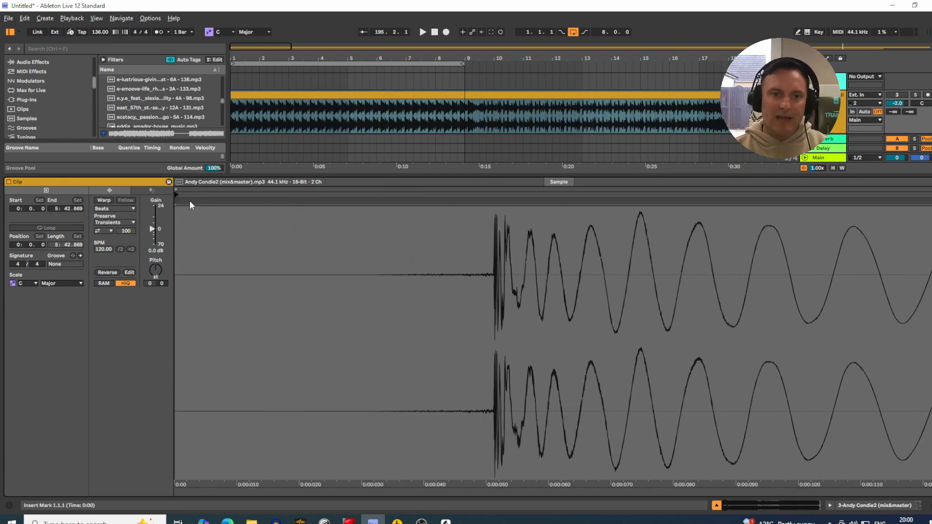
pyautogui.moveTo(183, 208); pyautogui.dragTo(494, 208)
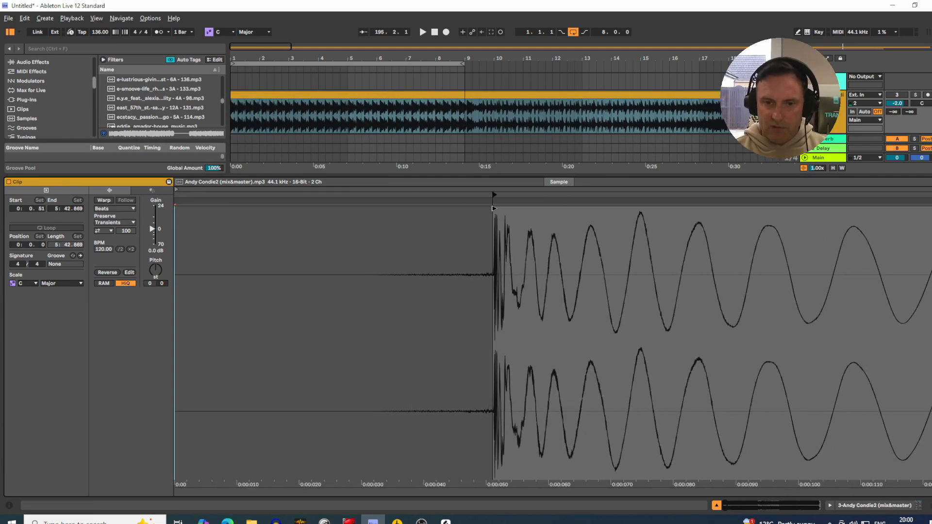
# Solo track 3, lower its volume to -7.9 dB and play the opening beats briefly.
pyautogui.click(916, 95)
pyautogui.moveTo(896, 104); pyautogui.dragTo(897, 119)
pyautogui.press('space')
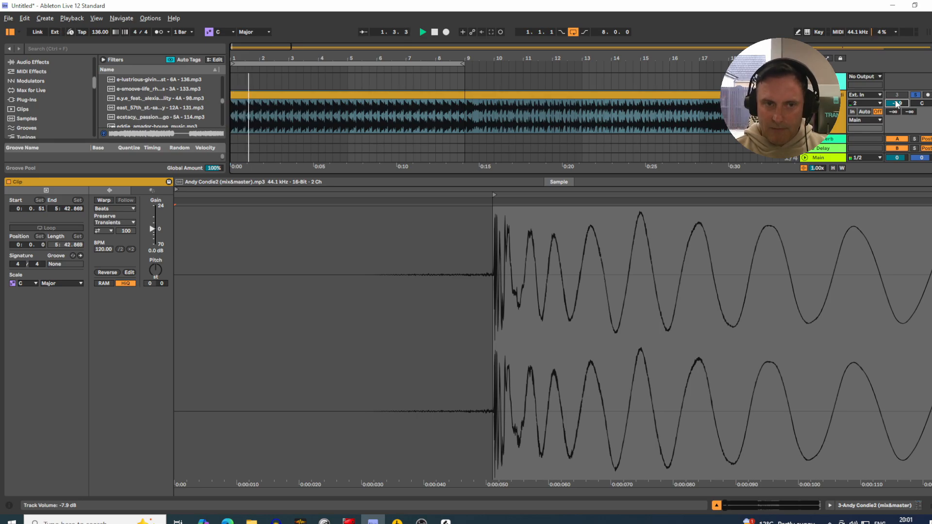
pyautogui.press('space')
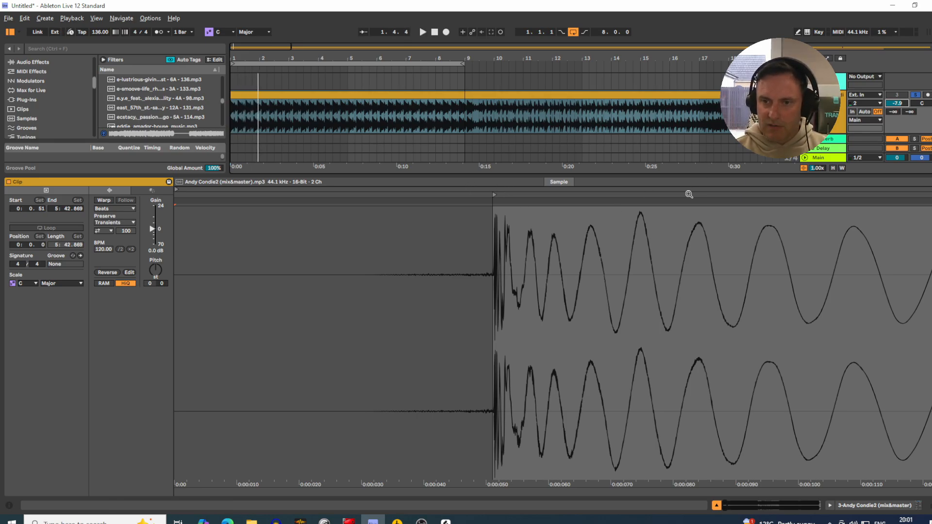
# Close the clip view, widen the arrangement area and examine track 3's kicks against the grid in the opening bars.
pyautogui.moveTo(689, 195); pyautogui.dragTo(688, 146)
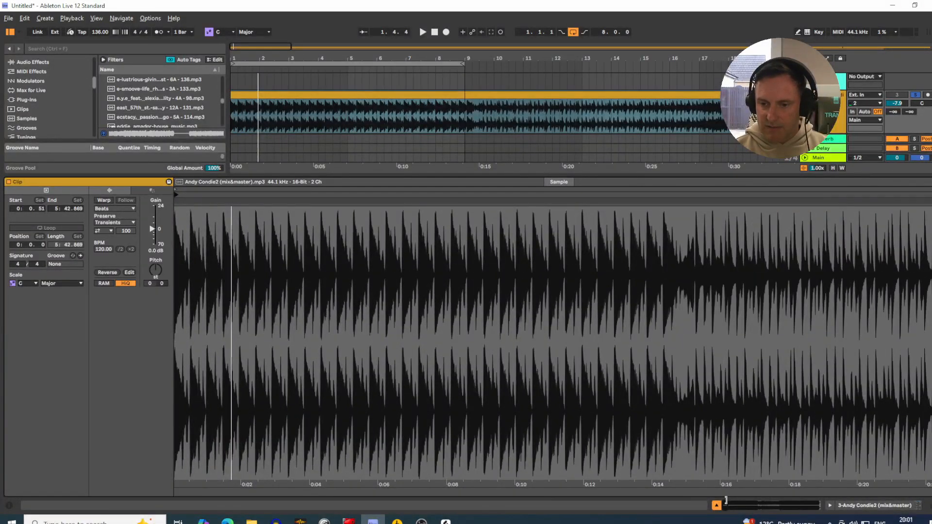
pyautogui.click(717, 506)
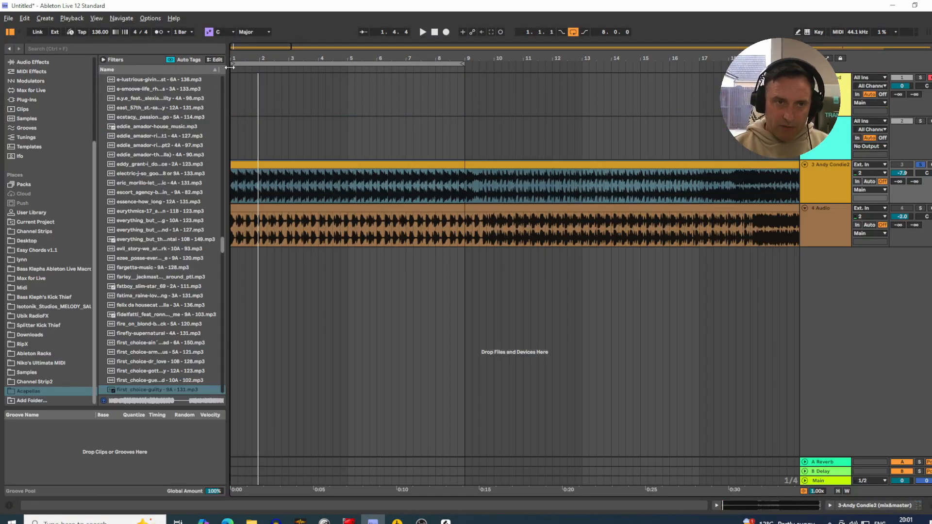
pyautogui.moveTo(236, 57); pyautogui.dragTo(146, 134)
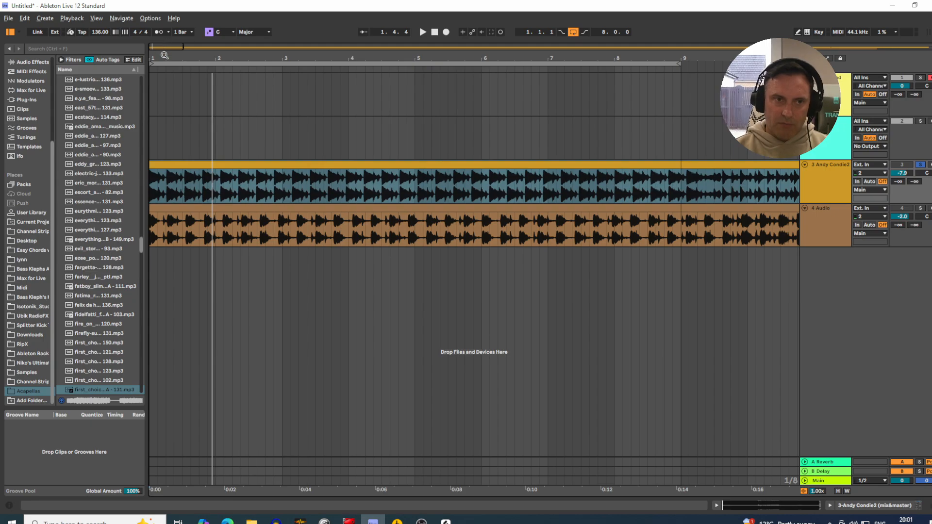
pyautogui.moveTo(164, 56); pyautogui.dragTo(238, 101)
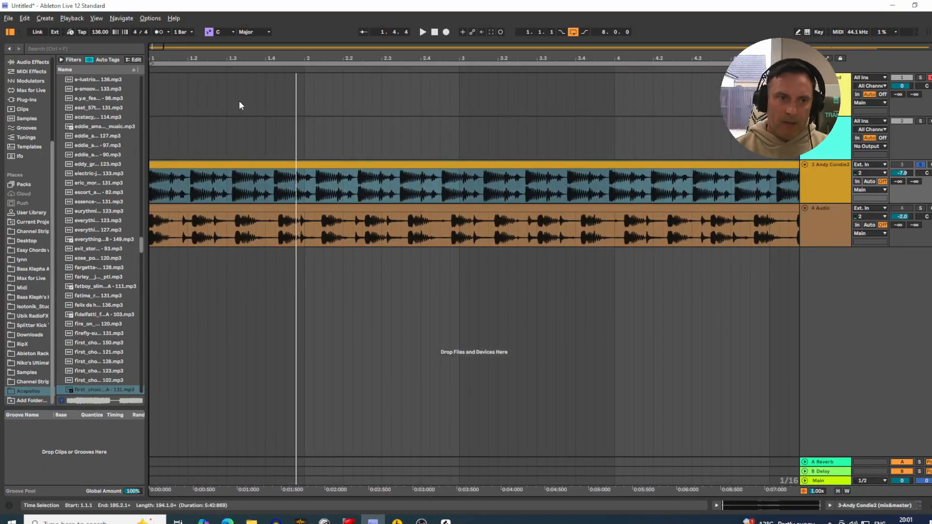
pyautogui.moveTo(150, 86); pyautogui.dragTo(264, 89)
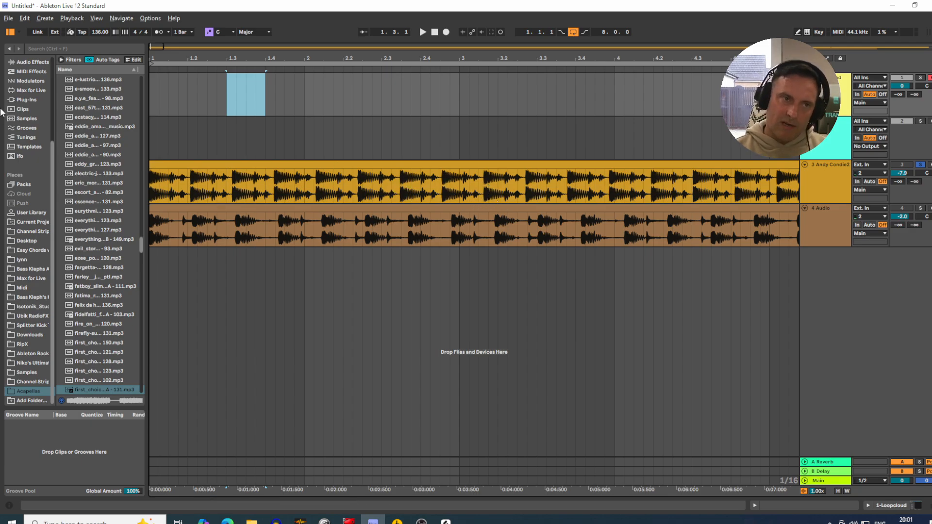
# Lower the project tempo to 126 BPM so track 3's kicks line up with the grid.
pyautogui.click(99, 32)
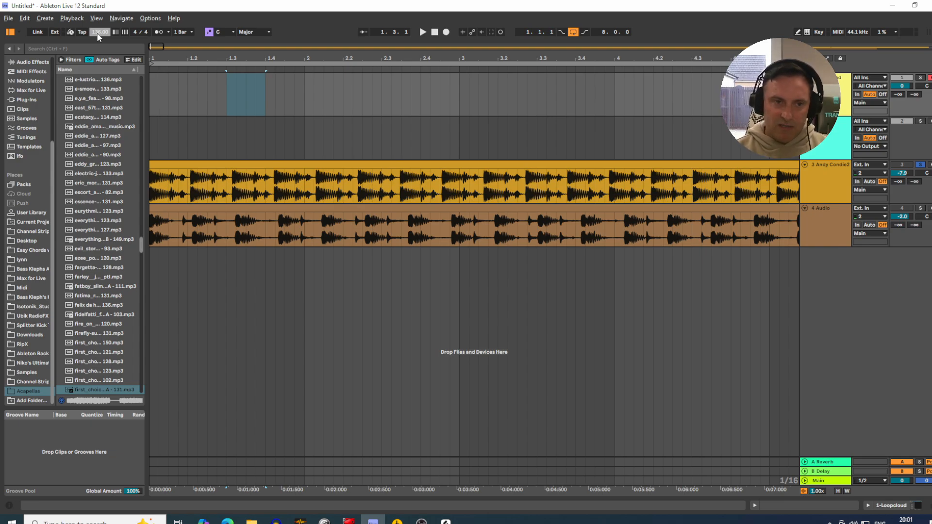
pyautogui.press('Down')
pyautogui.press('Down')
pyautogui.press('Down')
pyautogui.press('Down')
pyautogui.press('Down')
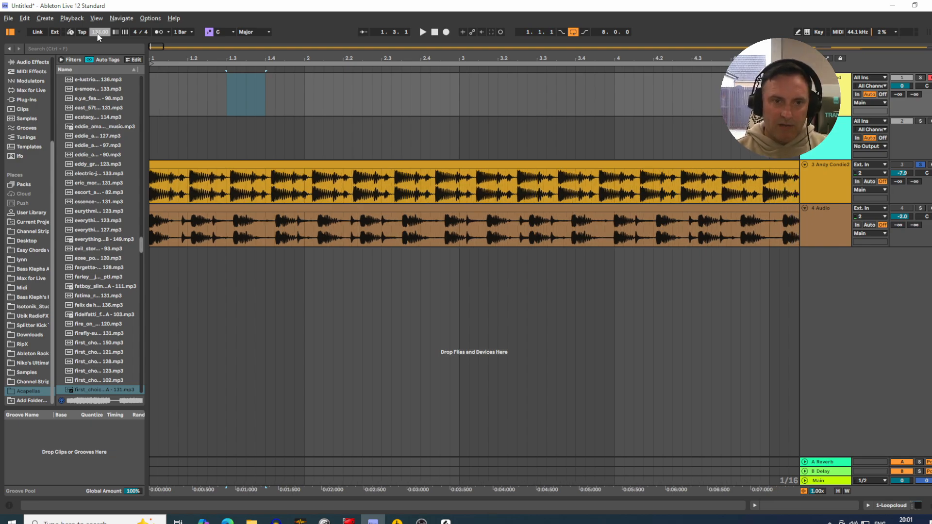
pyautogui.press('Down')
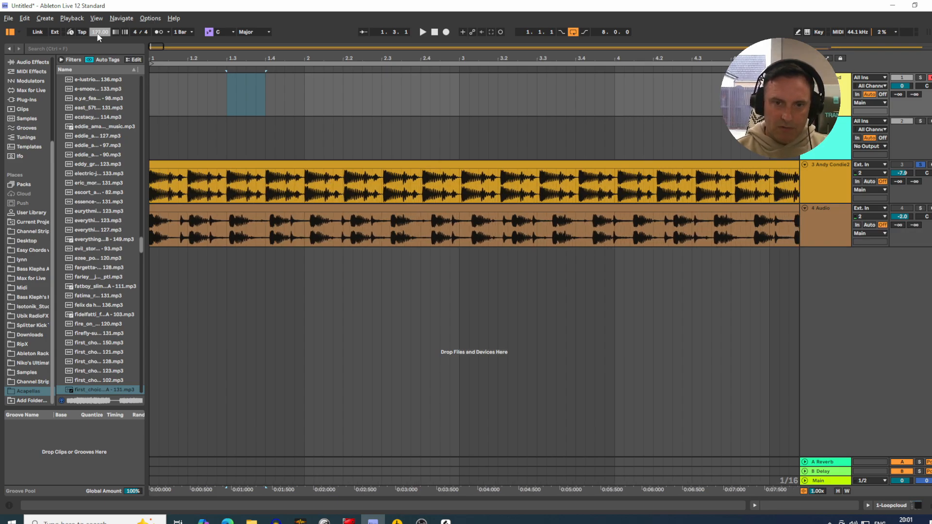
pyautogui.press('Down')
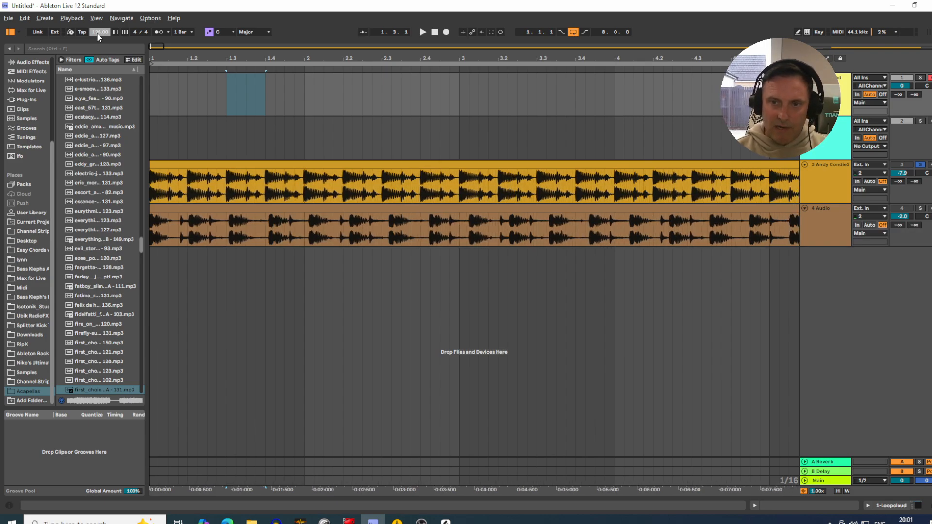
# Check the alignment of track 3's kicks with the grid at several beats from 1.2 to 5.1.
pyautogui.click(188, 183)
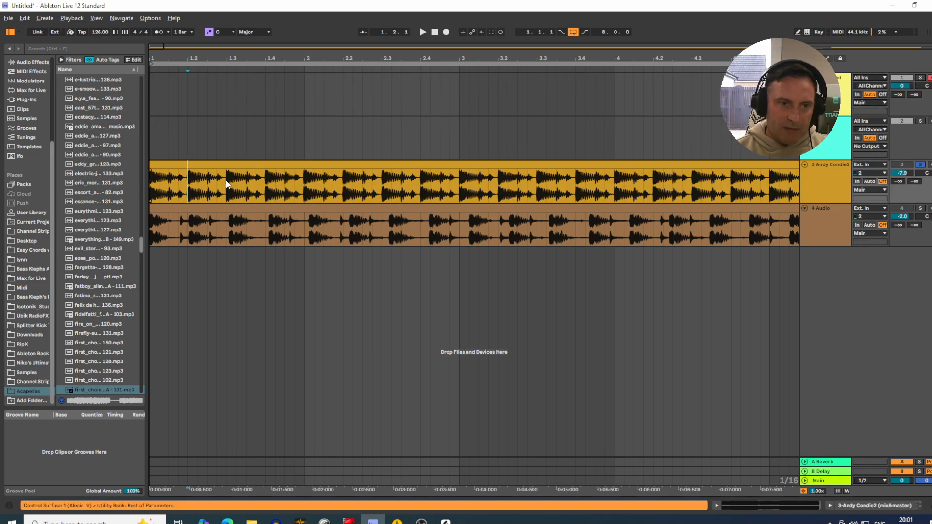
pyautogui.click(227, 185)
pyautogui.click(460, 182)
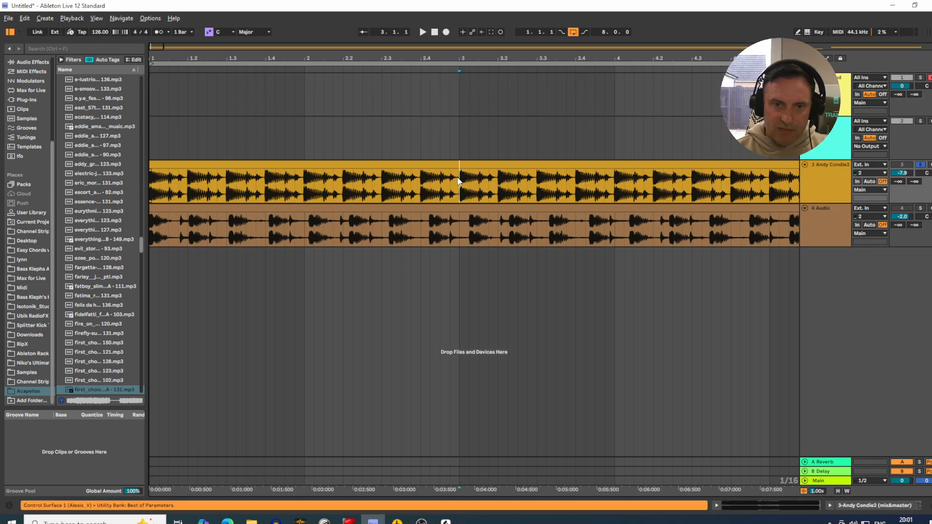
pyautogui.click(575, 187)
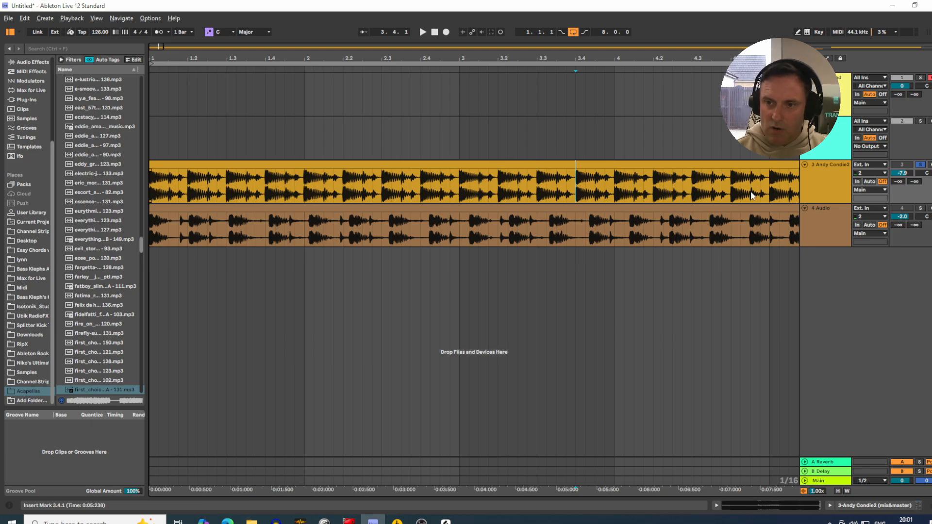
pyautogui.click(733, 187)
pyautogui.click(771, 183)
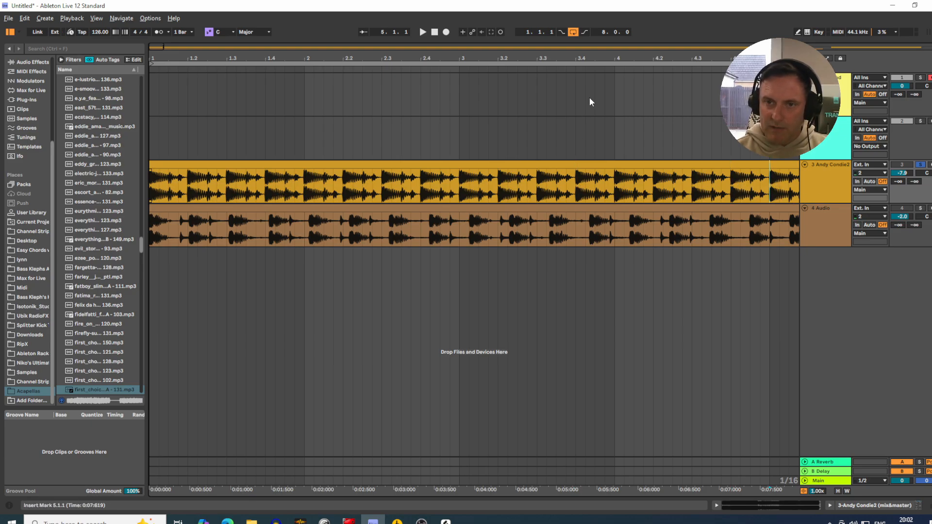
# Check the alignment of track 3's kicks with the grid near the end of the track, around bar 181.
pyautogui.moveTo(594, 59)
pyautogui.mouseDown()
pyautogui.moveTo(227, 54)
pyautogui.moveTo(287, 59)
pyautogui.mouseUp()
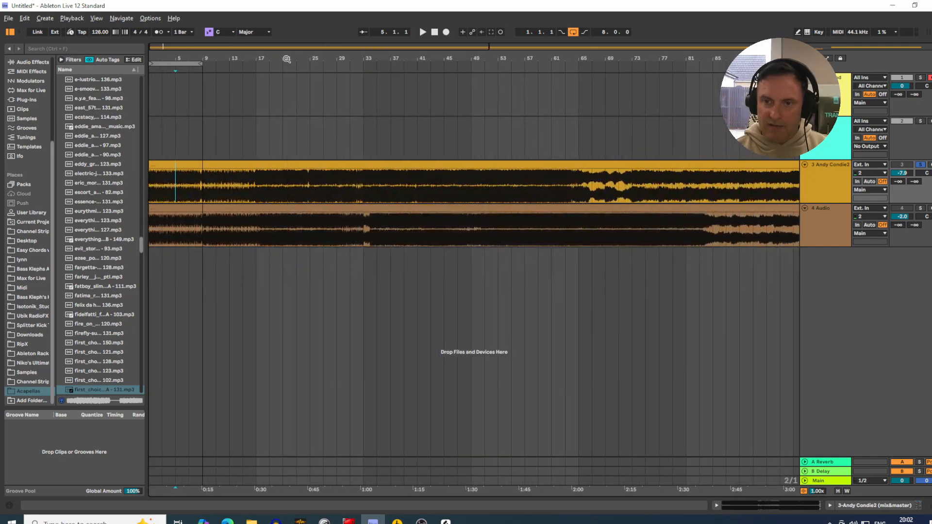
pyautogui.moveTo(568, 66); pyautogui.dragTo(563, 57)
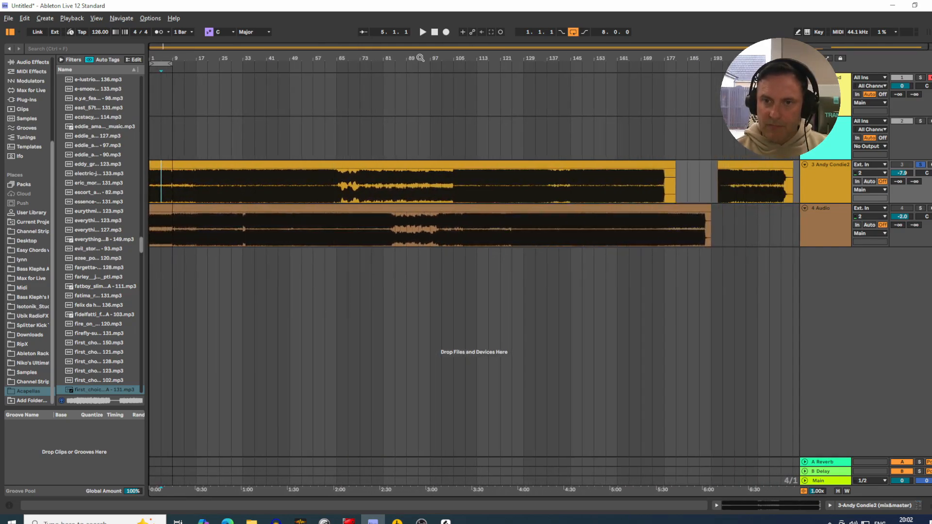
pyautogui.moveTo(622, 57)
pyautogui.mouseDown()
pyautogui.moveTo(621, 98)
pyautogui.moveTo(618, 62)
pyautogui.mouseUp()
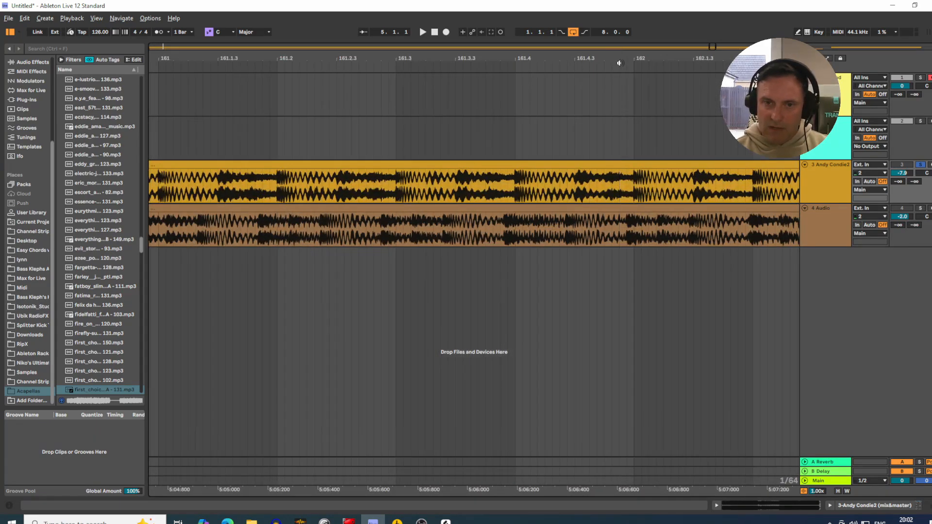
pyautogui.click(516, 182)
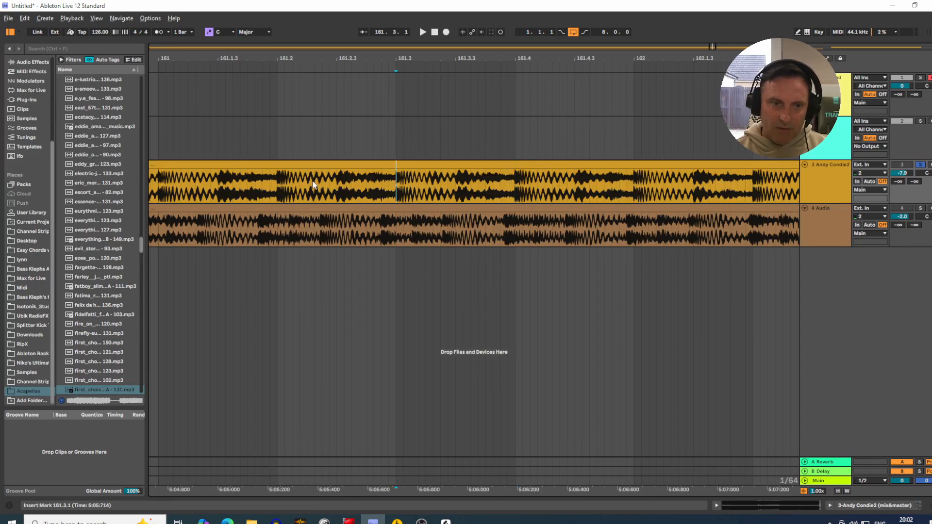
pyautogui.click(277, 178)
# Enable warping on track 3's long clip, set its warp mode to Complex Pro and close the clip view.
pyautogui.moveTo(252, 56); pyautogui.dragTo(252, 24)
pyautogui.doubleClick(388, 165)
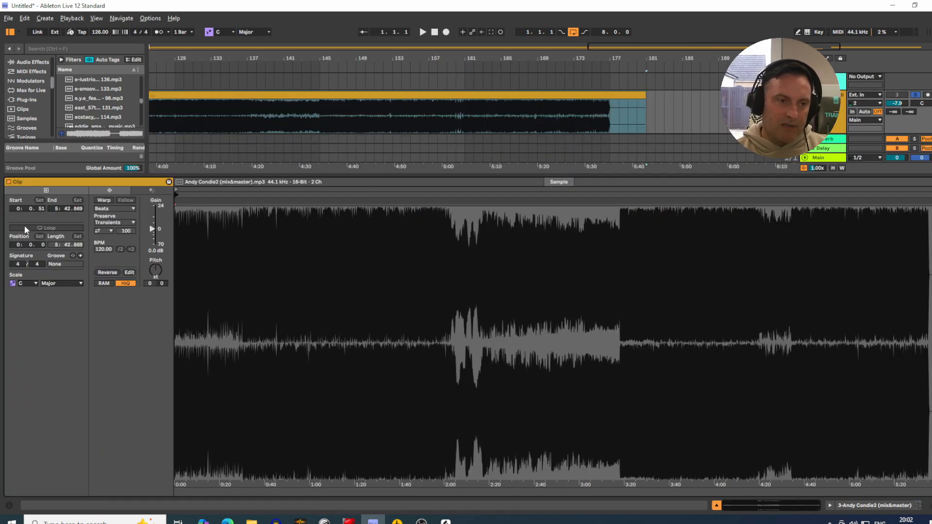
pyautogui.click(103, 201)
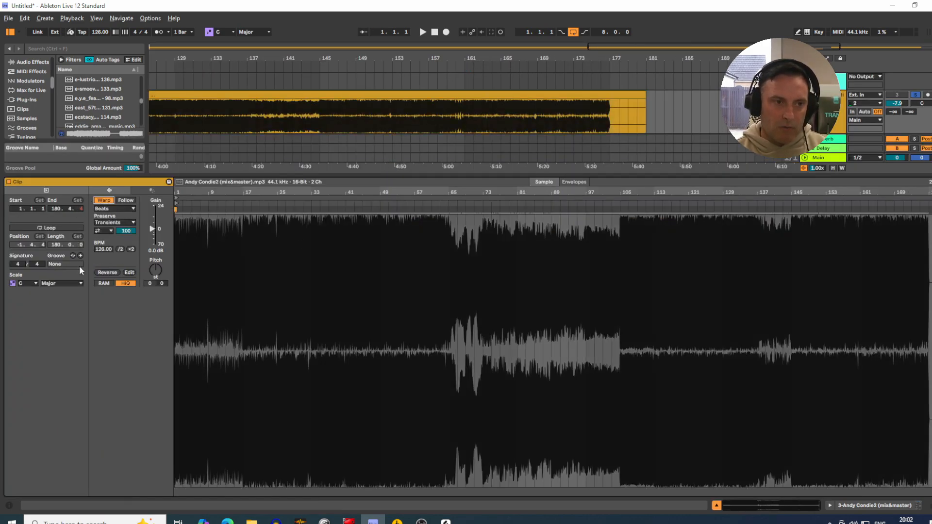
pyautogui.click(122, 207)
pyautogui.click(112, 254)
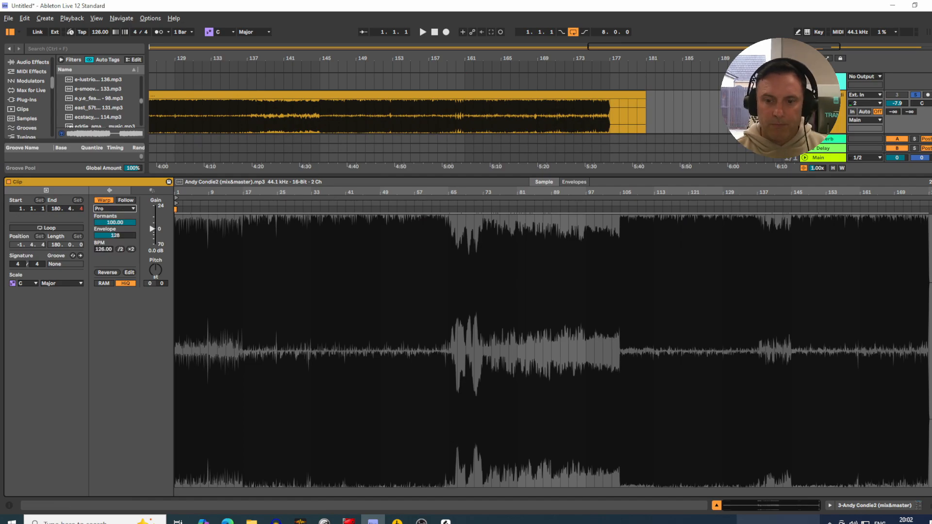
pyautogui.click(717, 505)
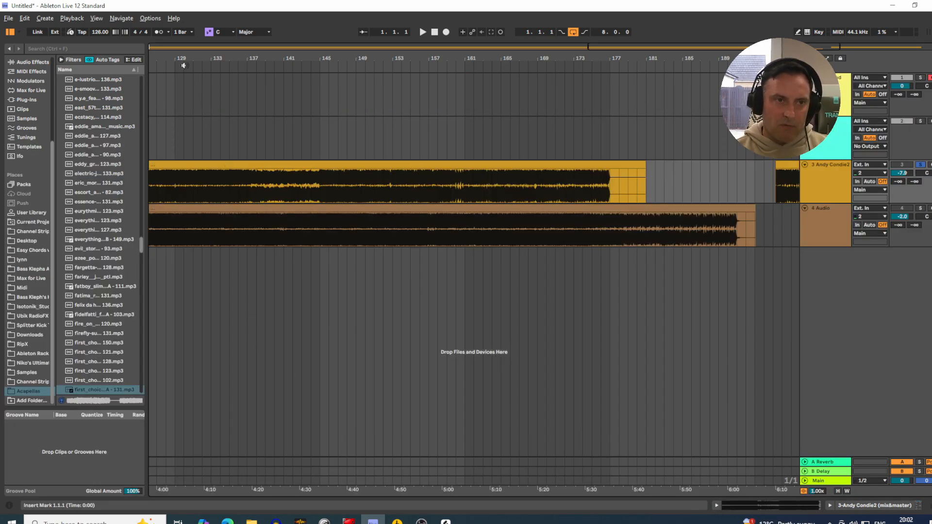
# Play track 3 with the metronome on, from the start and around bar 170, to check its timing.
pyautogui.moveTo(183, 60); pyautogui.dragTo(184, 44)
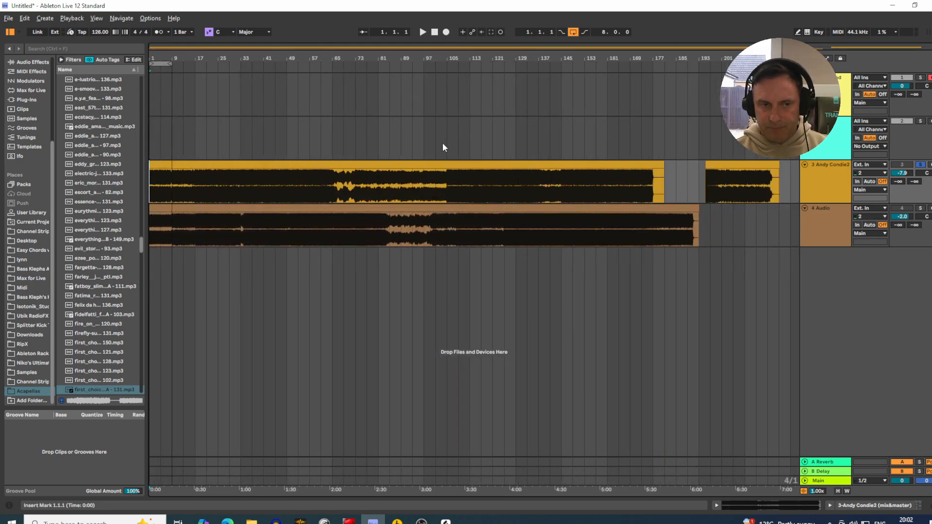
pyautogui.press('space')
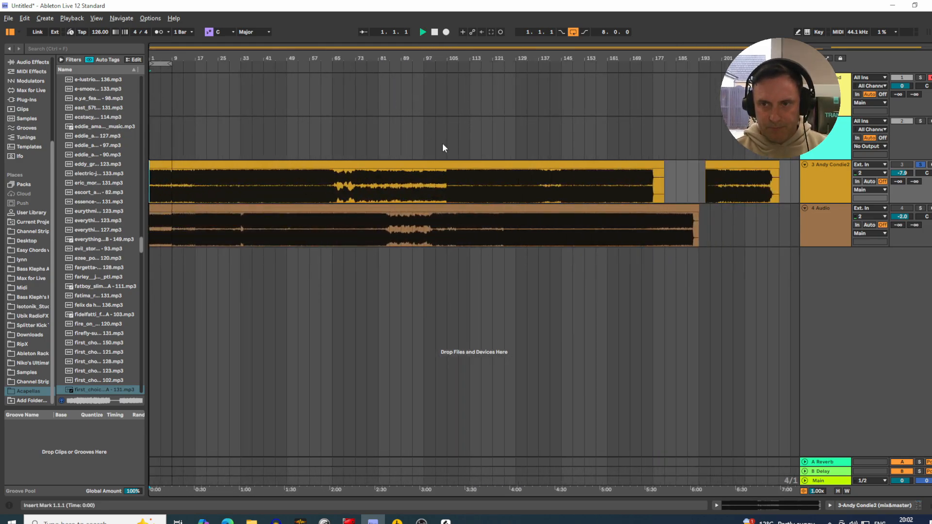
pyautogui.click(158, 32)
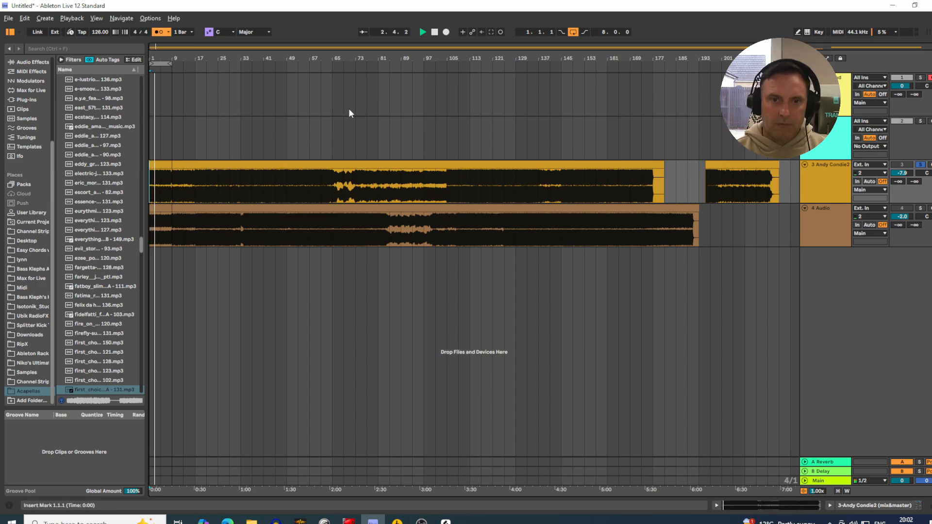
pyautogui.click(575, 68)
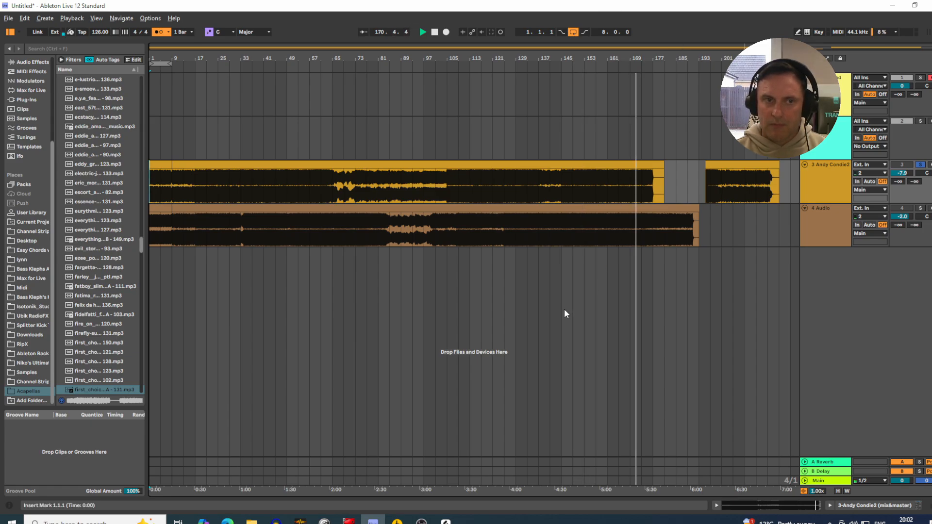
pyautogui.press('space')
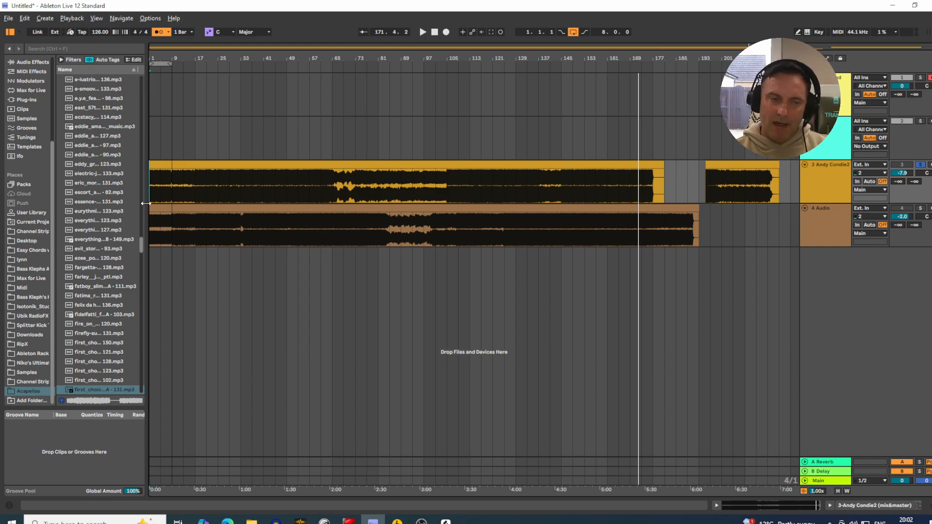
# Set the project tempo to 120 BPM and play the warped track 3 briefly from bar 173 against the metronome.
pyautogui.moveTo(95, 31); pyautogui.dragTo(95, 37)
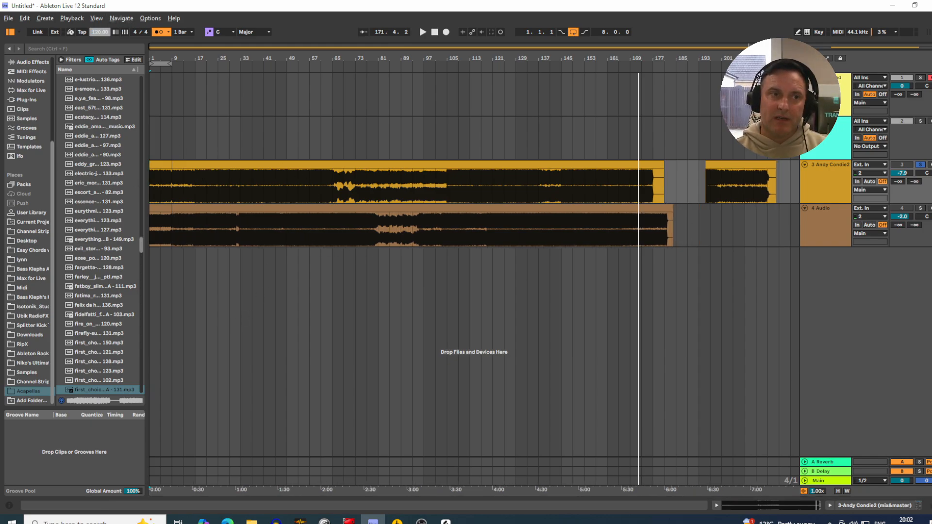
pyautogui.click(609, 178)
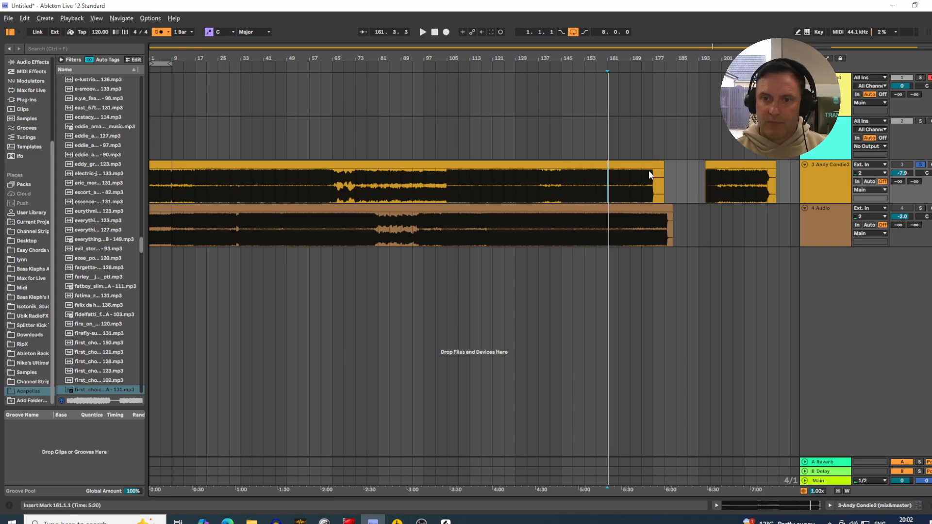
pyautogui.click(638, 179)
pyautogui.press('space')
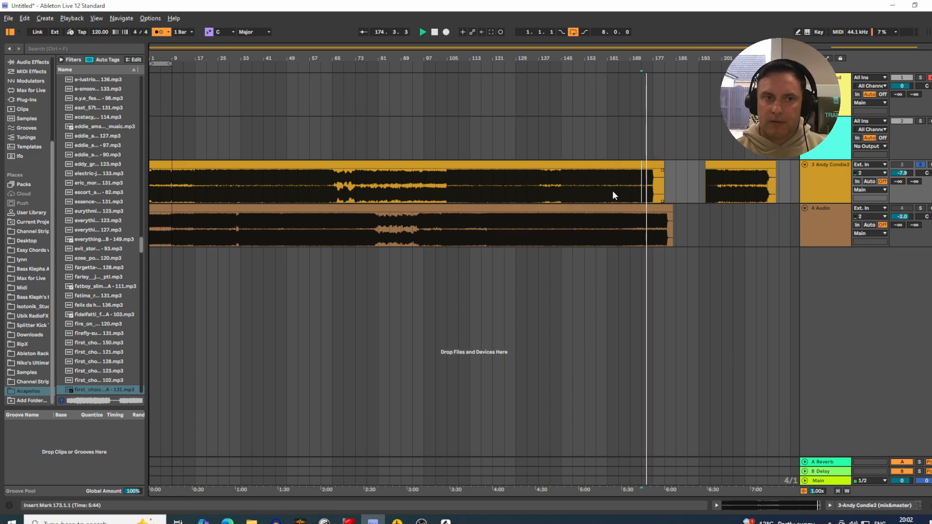
pyautogui.press('space')
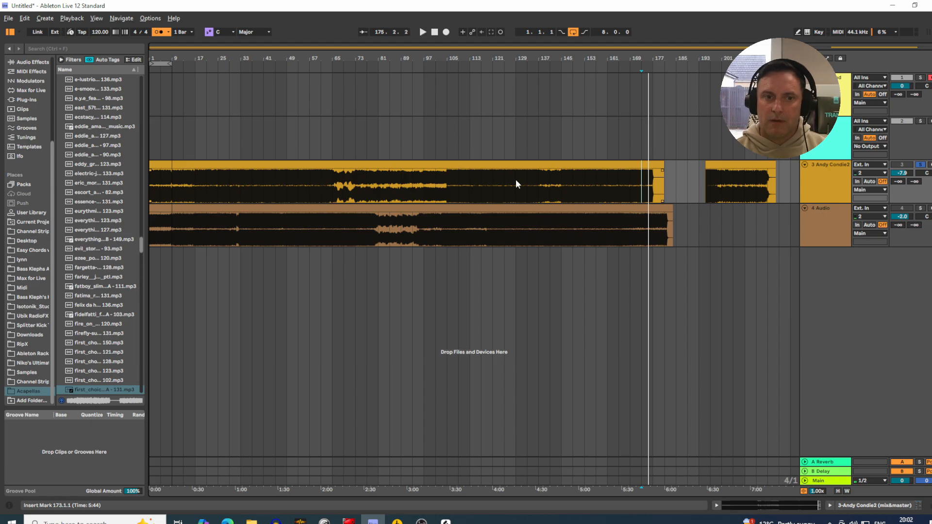
# Take track 3 out of solo and solo track 4 instead.
pyautogui.click(329, 166)
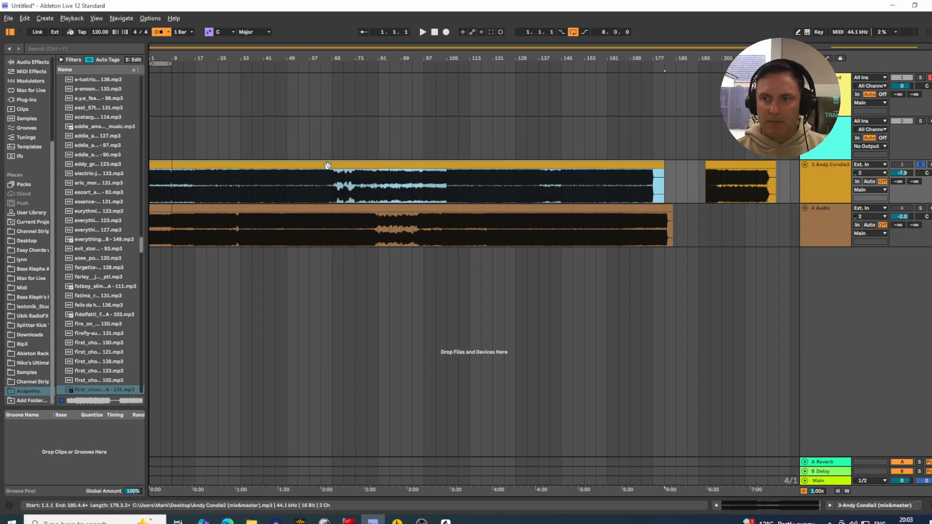
pyautogui.click(920, 164)
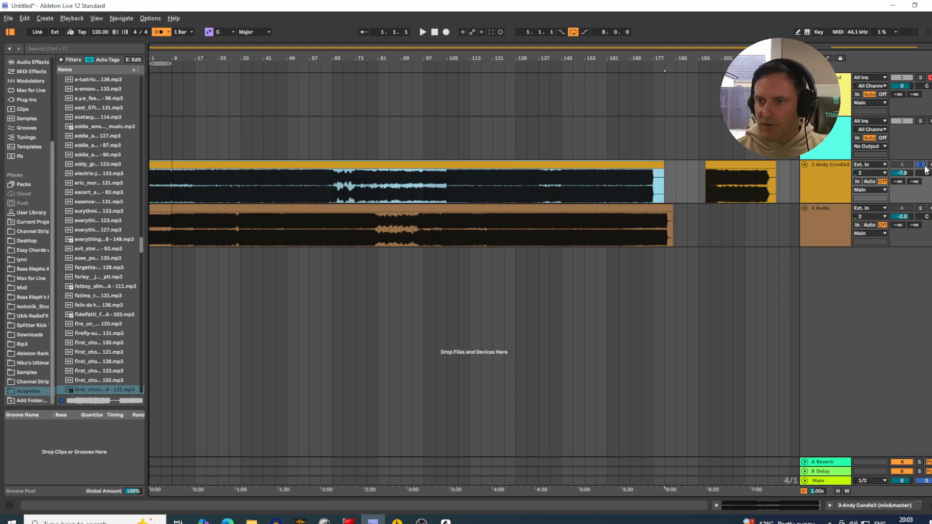
pyautogui.click(899, 208)
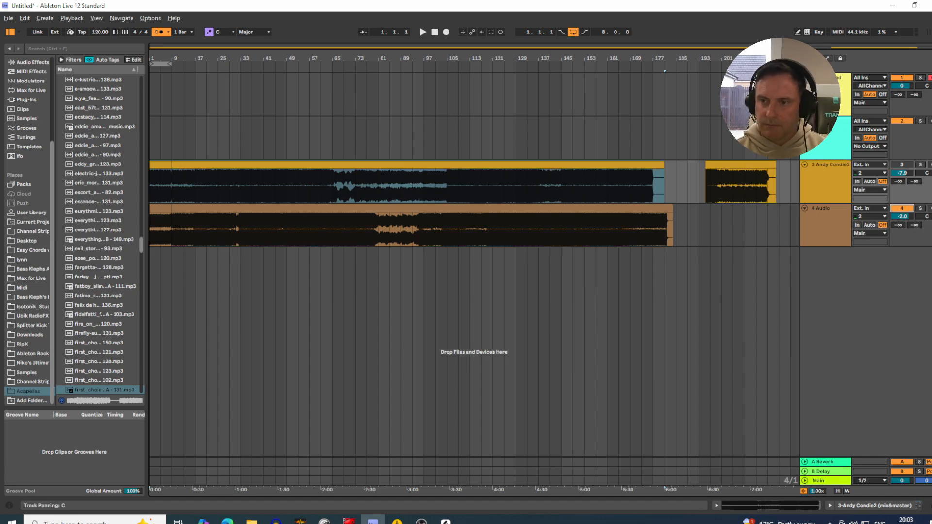
pyautogui.click(920, 208)
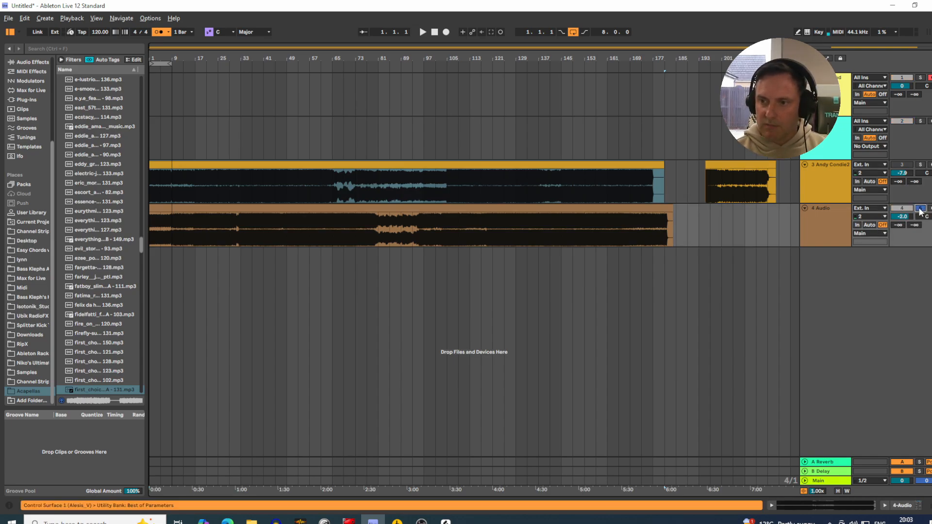
# Open track 4's clip and examine its waveform at the very beginning for the first kick.
pyautogui.doubleClick(162, 208)
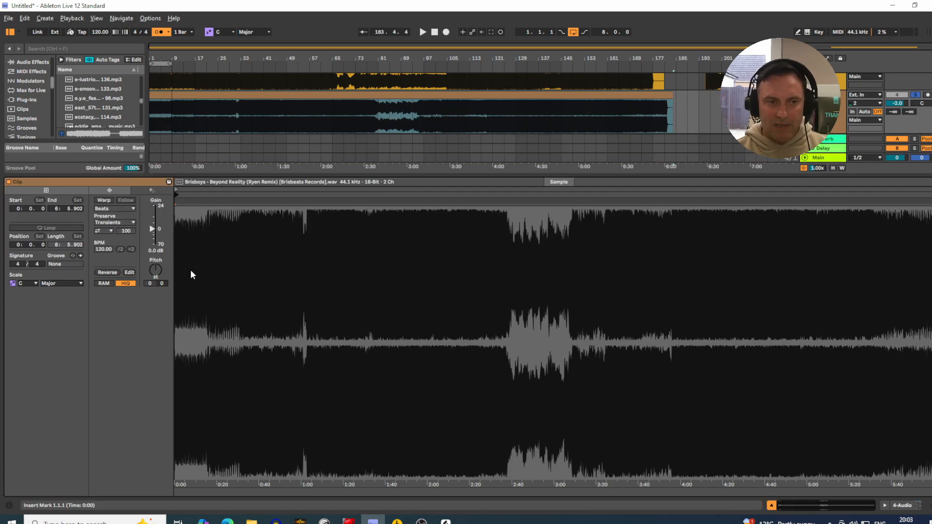
pyautogui.moveTo(185, 195); pyautogui.dragTo(431, 215)
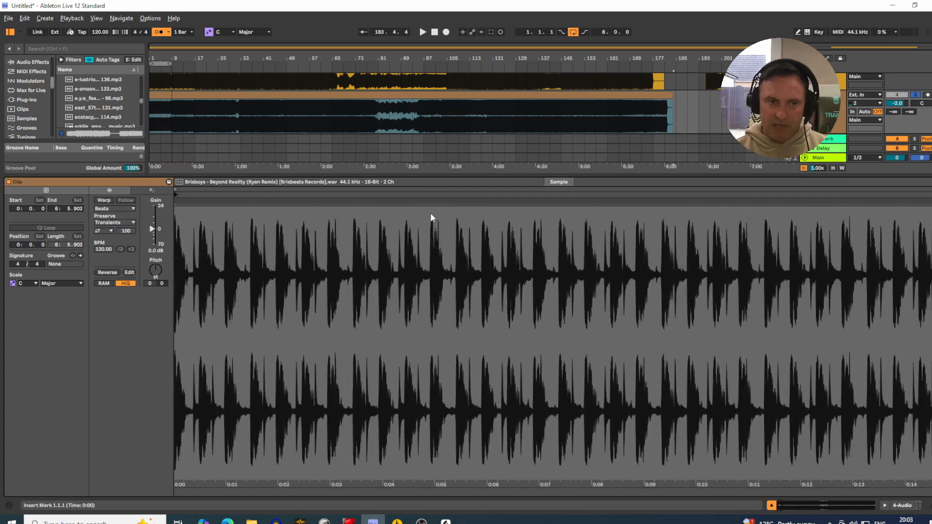
pyautogui.moveTo(190, 192); pyautogui.dragTo(191, 262)
pyautogui.moveTo(192, 194); pyautogui.dragTo(192, 262)
pyautogui.moveTo(369, 193); pyautogui.dragTo(369, 44)
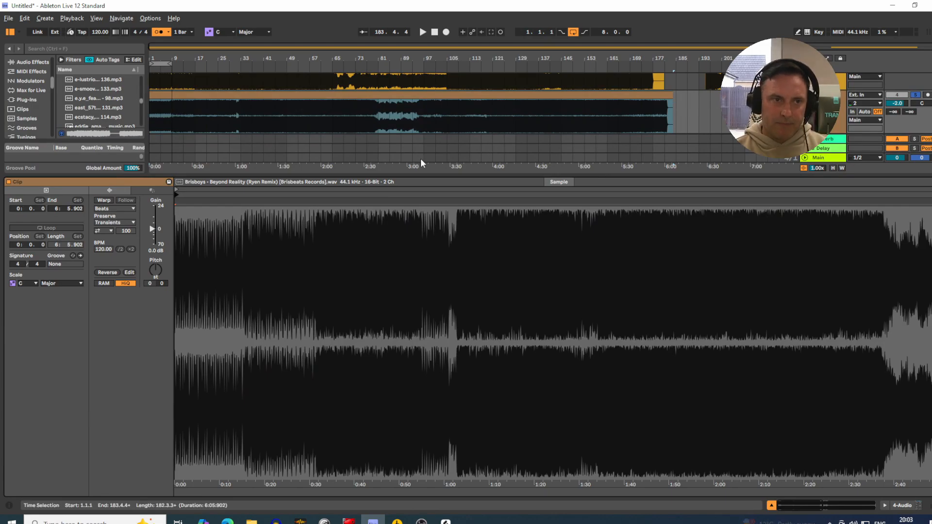
# Lower track 4's volume to about -3.6 dB while playing its opening bars, and close the clip view.
pyautogui.press('space')
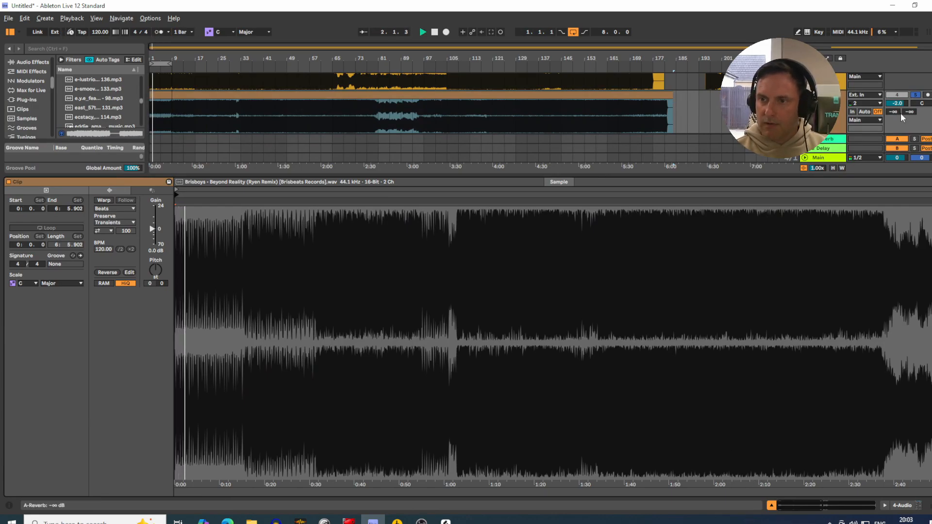
pyautogui.moveTo(898, 104); pyautogui.dragTo(898, 109)
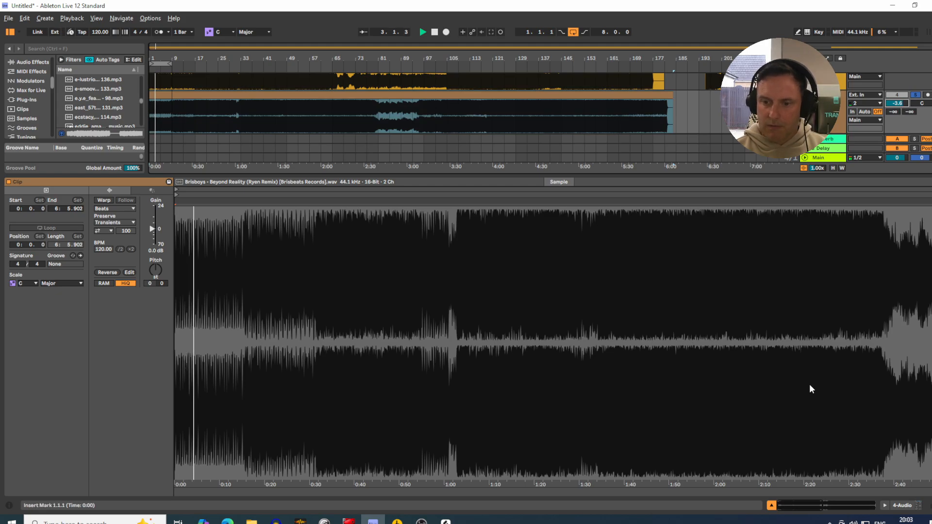
pyautogui.press('space')
pyautogui.click(771, 506)
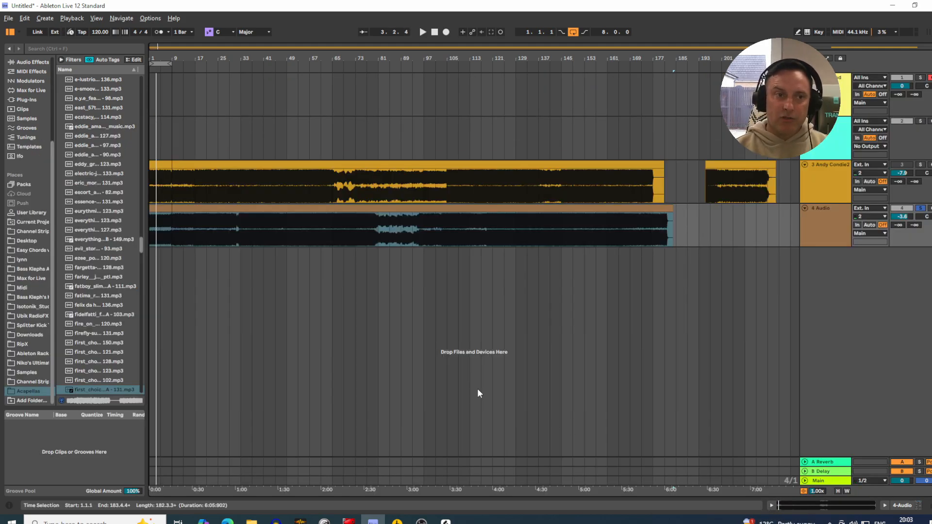
# Check the alignment of track 4's kicks with the grid at each beat from 1.2 to 3.1.
pyautogui.moveTo(154, 57); pyautogui.dragTo(154, 155)
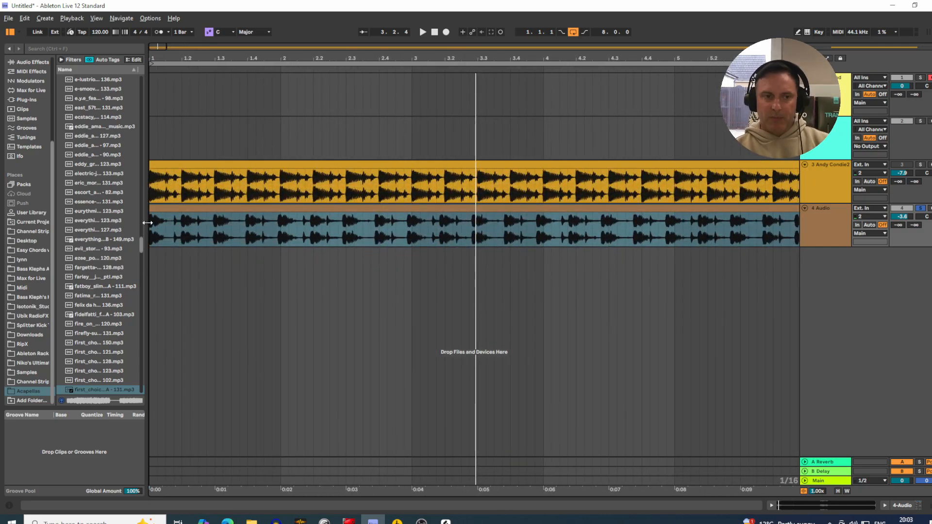
pyautogui.click(153, 208)
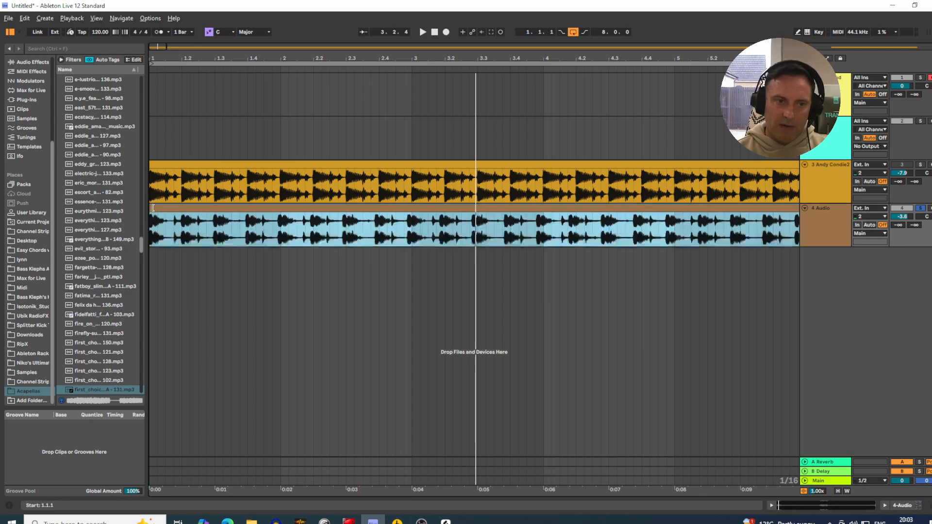
pyautogui.click(182, 228)
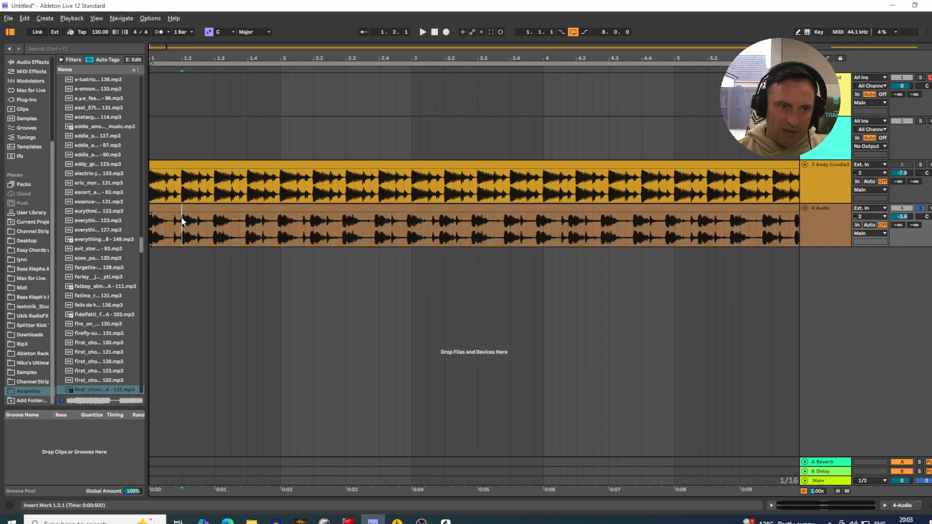
pyautogui.click(216, 228)
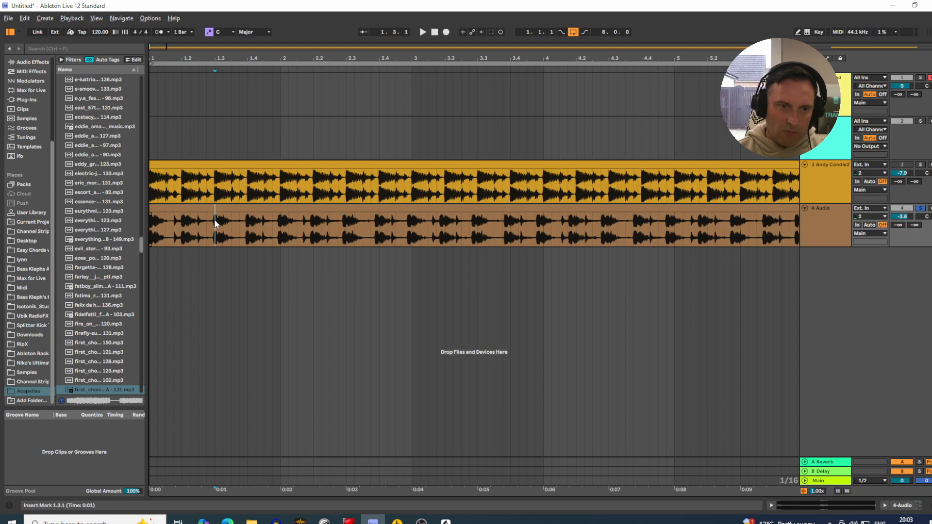
pyautogui.click(249, 223)
pyautogui.click(281, 223)
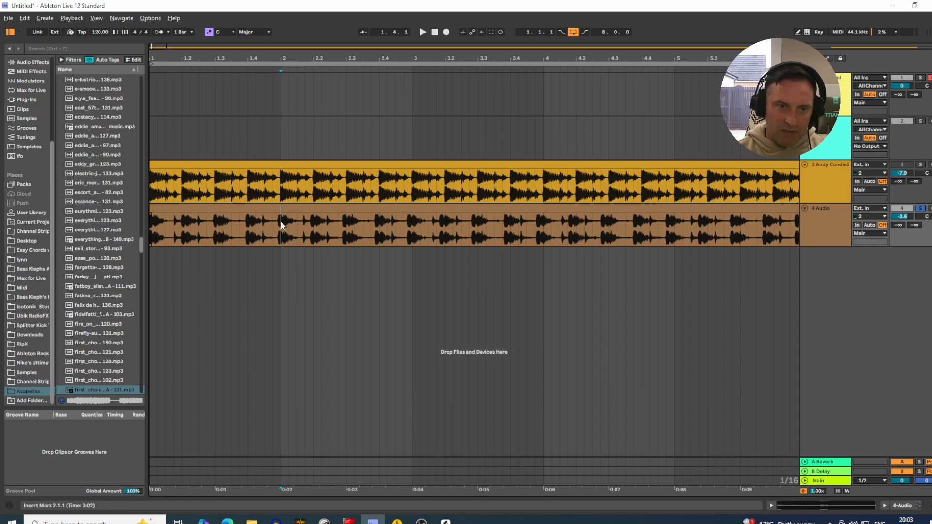
pyautogui.click(313, 222)
pyautogui.click(347, 224)
pyautogui.click(380, 225)
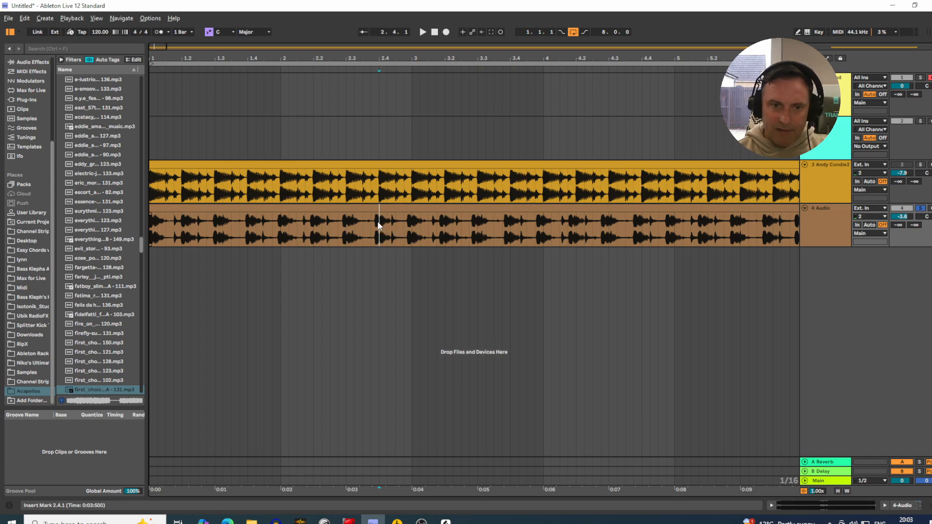
pyautogui.click(411, 221)
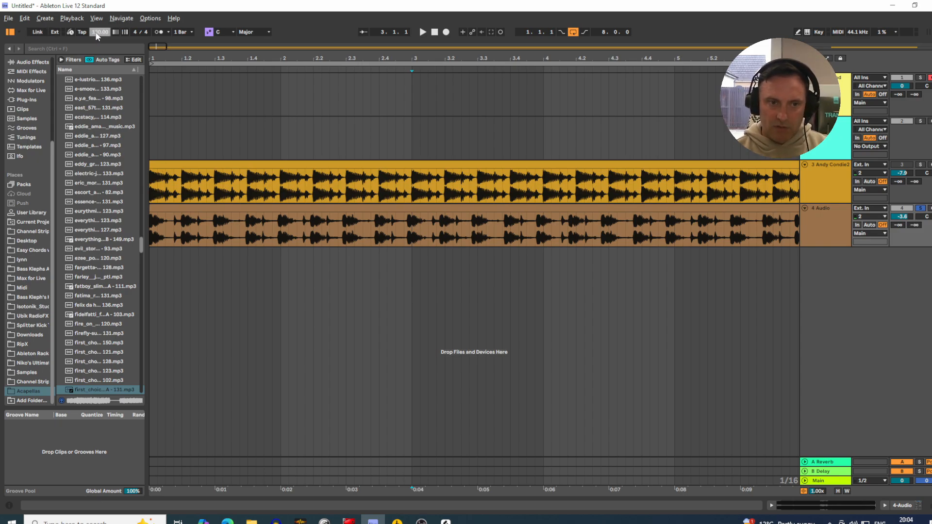
# Step the project tempo up and down, ending at 119 BPM, to test track 4's kicks against the grid.
pyautogui.press('Down')
pyautogui.press('Up')
pyautogui.press('Up')
pyautogui.press('Up')
pyautogui.press('Down')
pyautogui.press('Down')
pyautogui.press('Down')
pyautogui.press('Down')
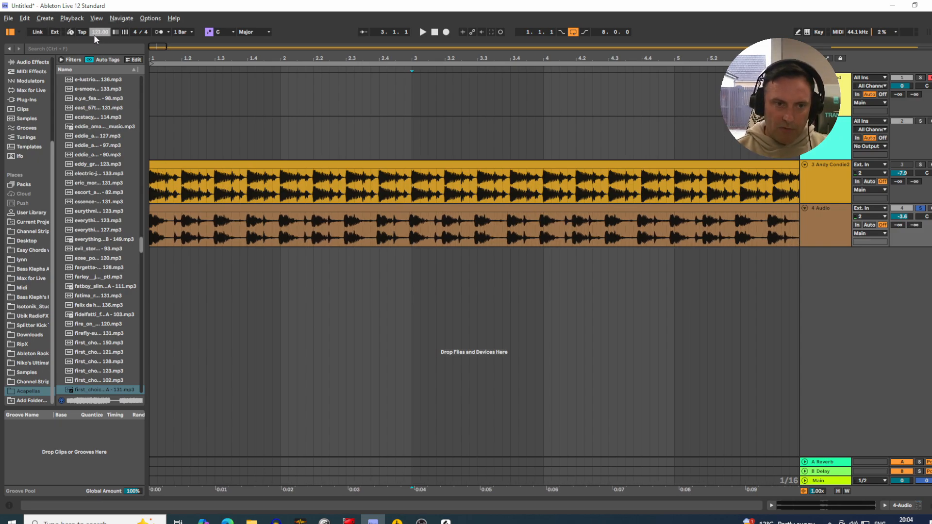
pyautogui.press('Up')
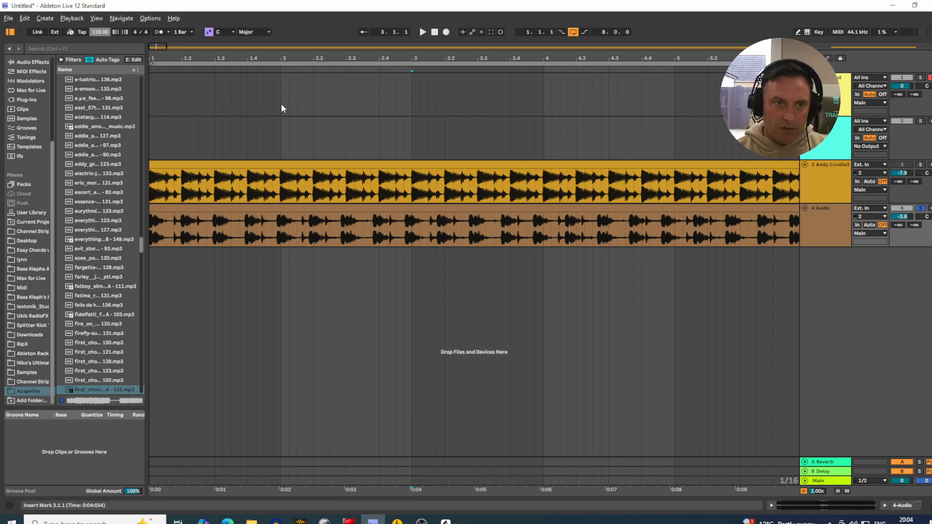
# Check track 4's kick against the grid line at the start of bar 2.
pyautogui.click(249, 107)
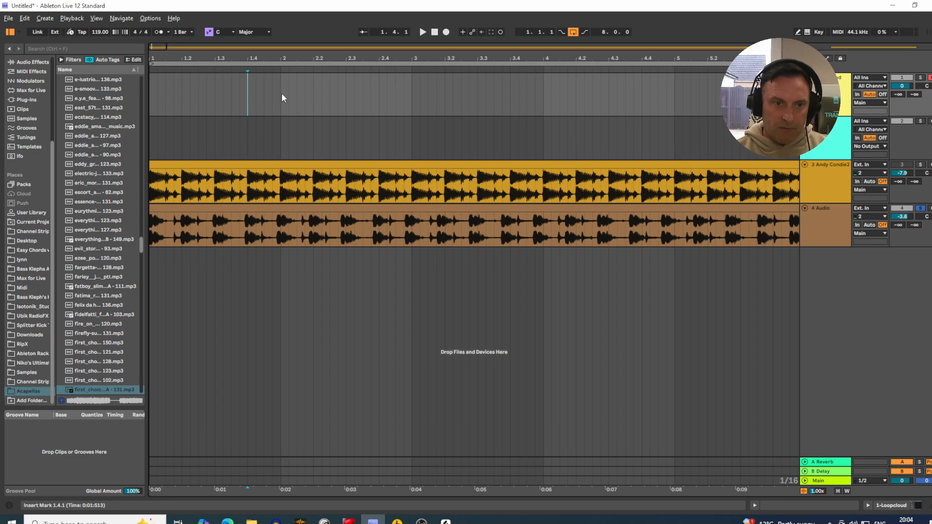
pyautogui.click(281, 224)
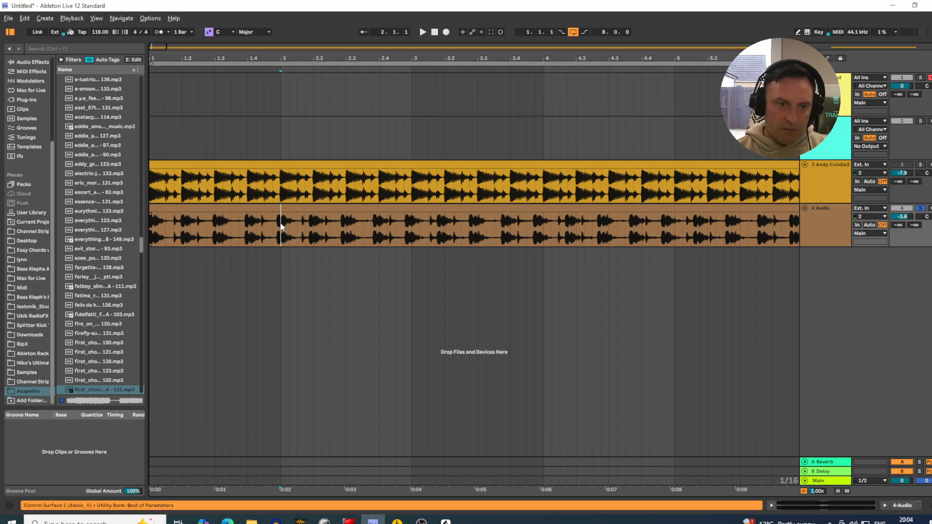
pyautogui.moveTo(273, 224); pyautogui.dragTo(279, 225)
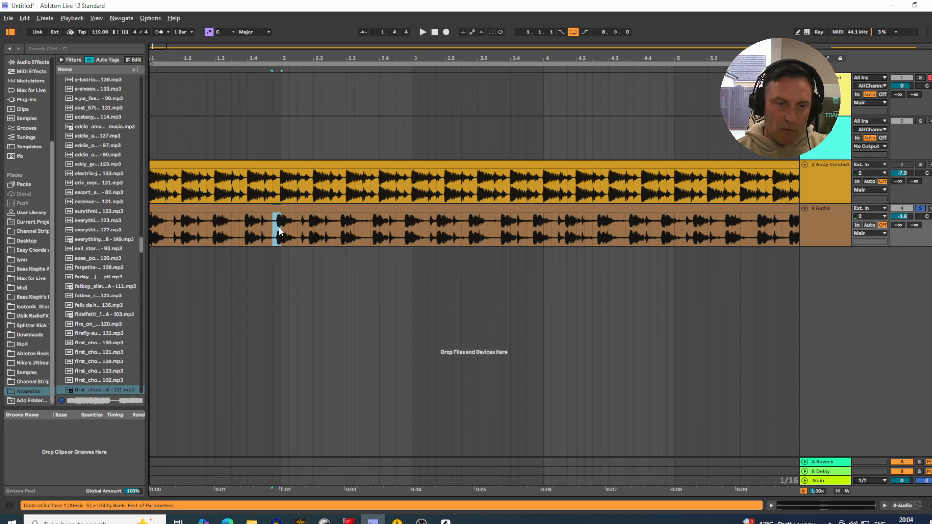
pyautogui.click(280, 230)
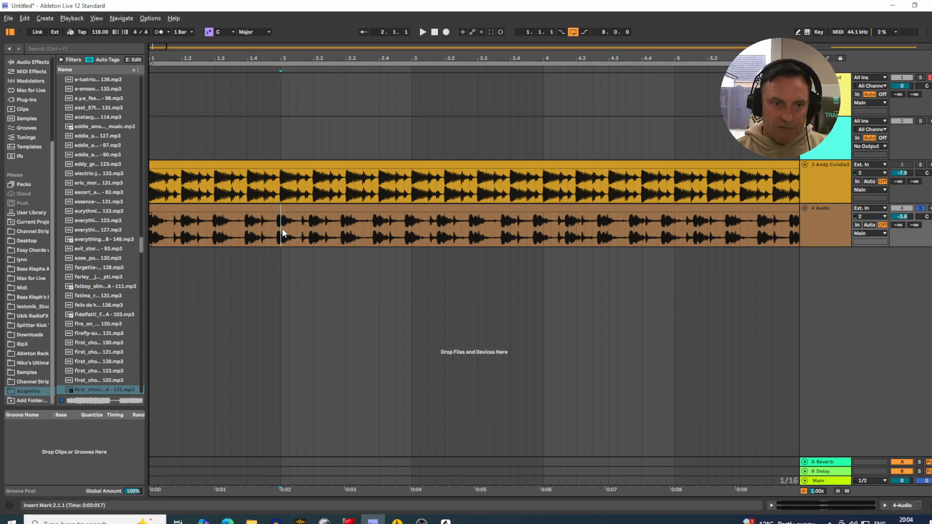
# Set the project tempo to 122 BPM and check track 4's kicks at the start of bars 4 and 5.
pyautogui.click(100, 32)
pyautogui.write('130')
pyautogui.press('Return')
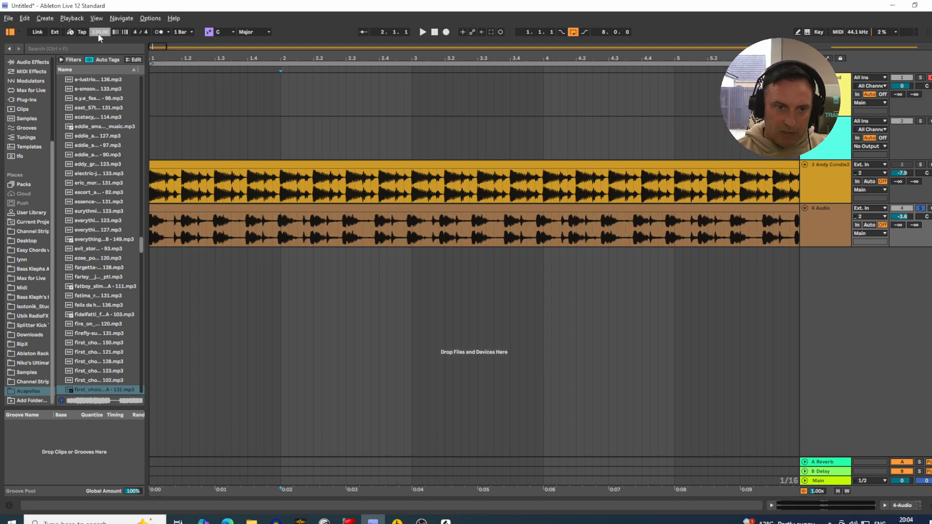
pyautogui.press('Up')
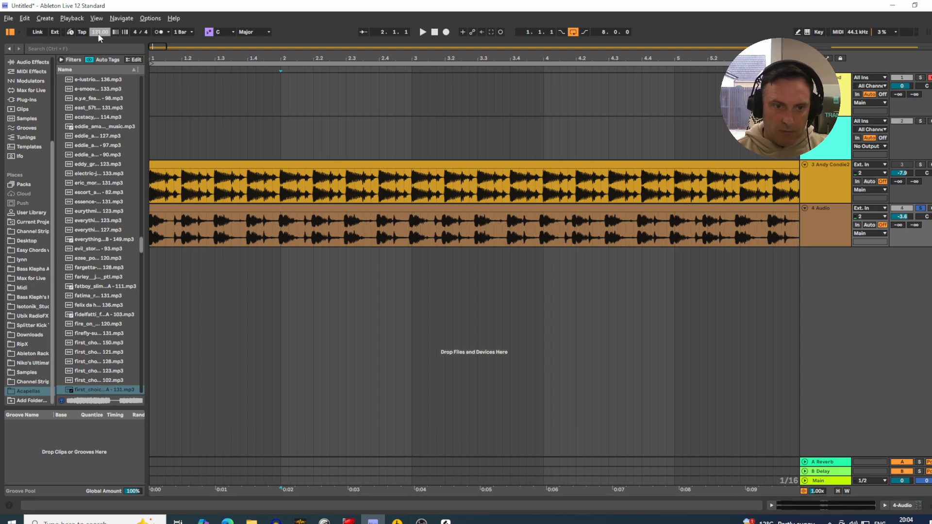
pyautogui.press('Up')
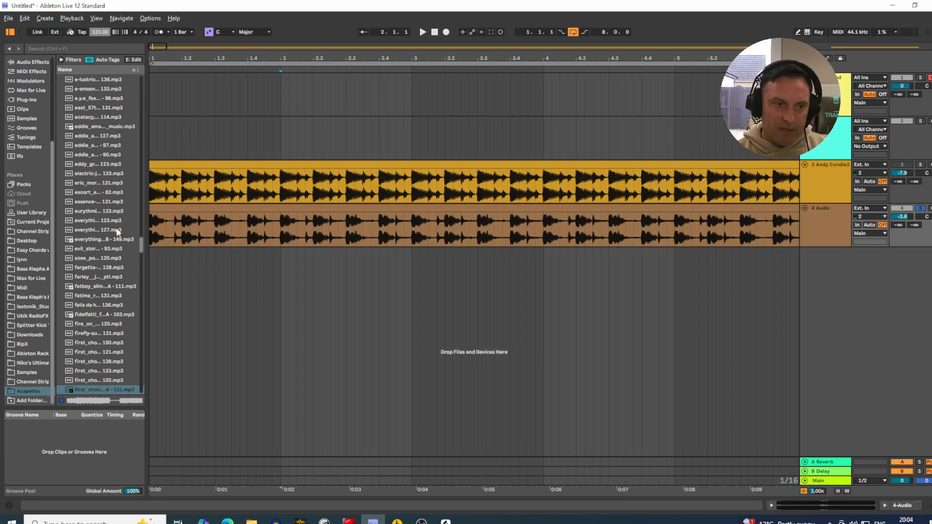
pyautogui.moveTo(183, 228); pyautogui.dragTo(191, 228)
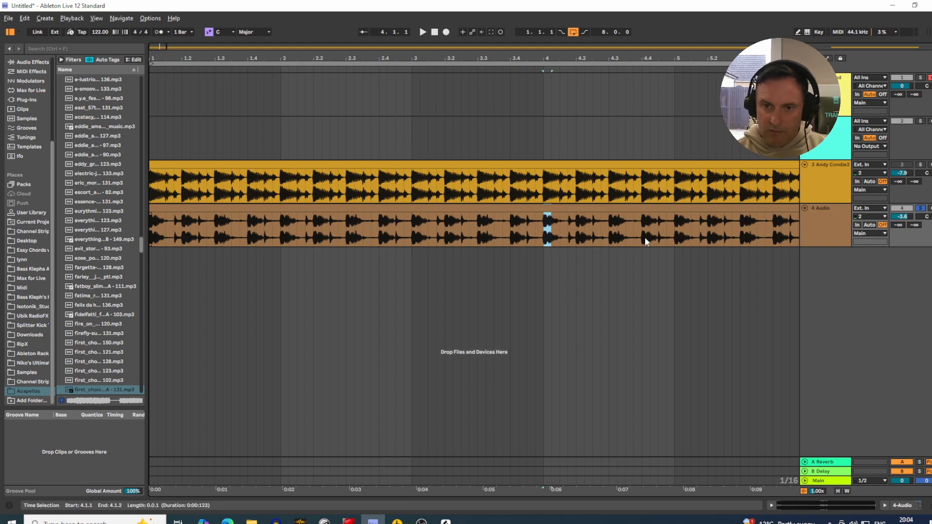
pyautogui.moveTo(682, 226); pyautogui.dragTo(672, 224)
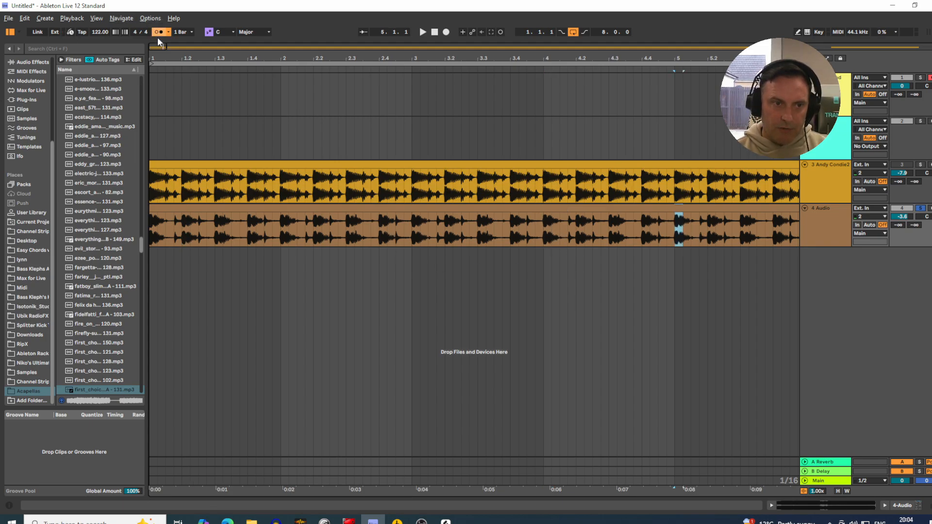
# Play the end of track 4 from 180.3 against the metronome, lowering its volume to about -6.9 dB.
pyautogui.moveTo(436, 58); pyautogui.dragTo(176, 56)
pyautogui.moveTo(643, 58); pyautogui.dragTo(343, 58)
pyautogui.moveTo(421, 58); pyautogui.dragTo(316, 57)
pyautogui.moveTo(653, 59); pyautogui.dragTo(241, 107)
pyautogui.click(524, 224)
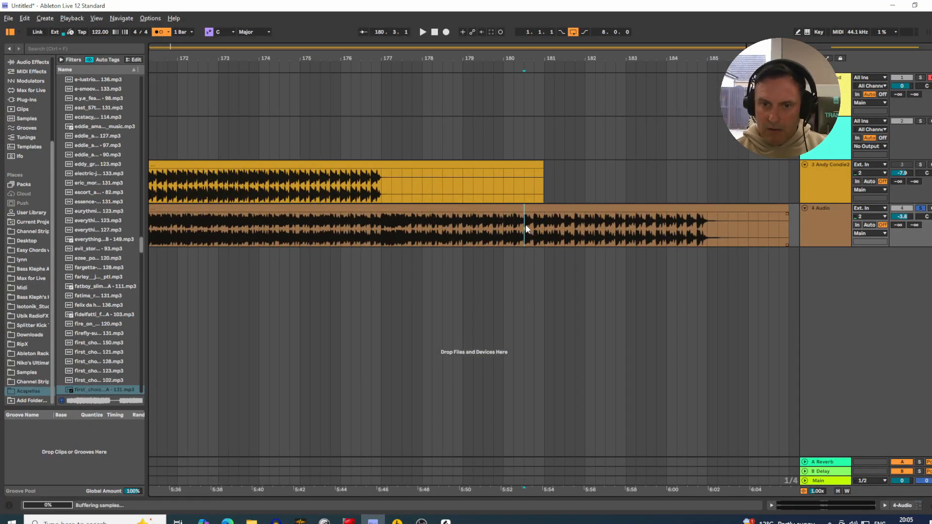
pyautogui.press('space')
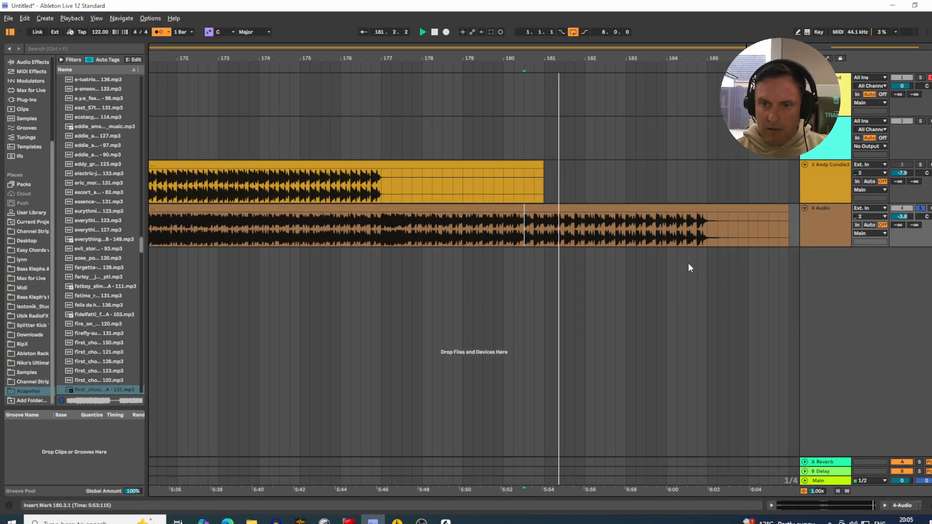
pyautogui.moveTo(902, 217); pyautogui.dragTo(902, 236)
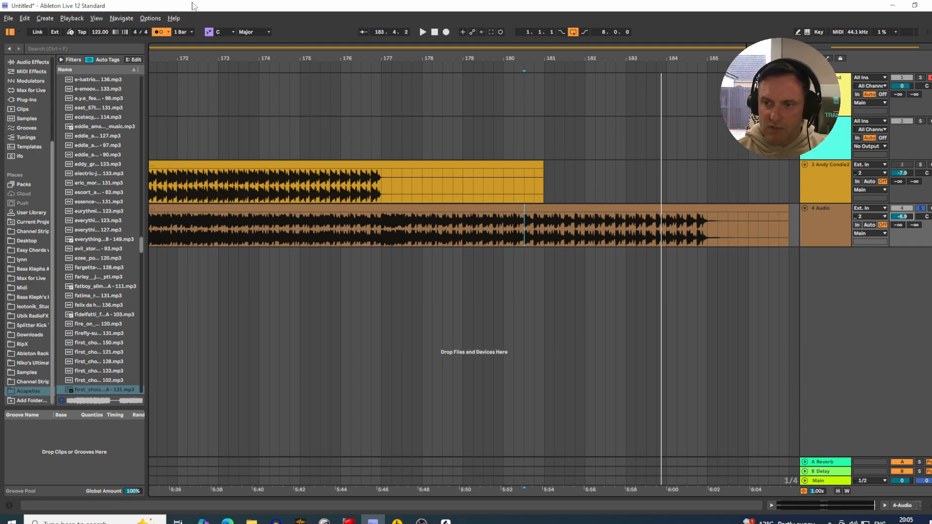
# Warp track 4's clip in Complex Pro mode and close the clip view.
pyautogui.click(227, 210)
pyautogui.doubleClick(227, 209)
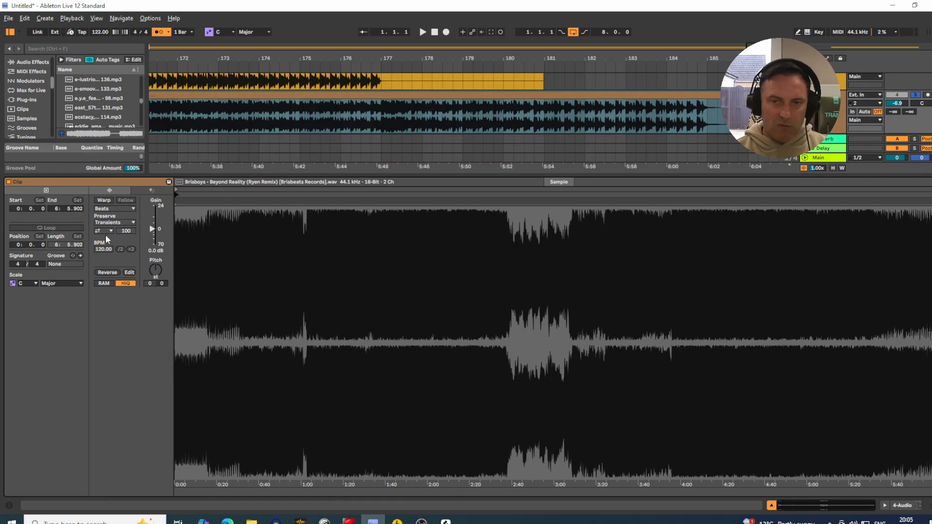
pyautogui.click(105, 200)
pyautogui.click(106, 210)
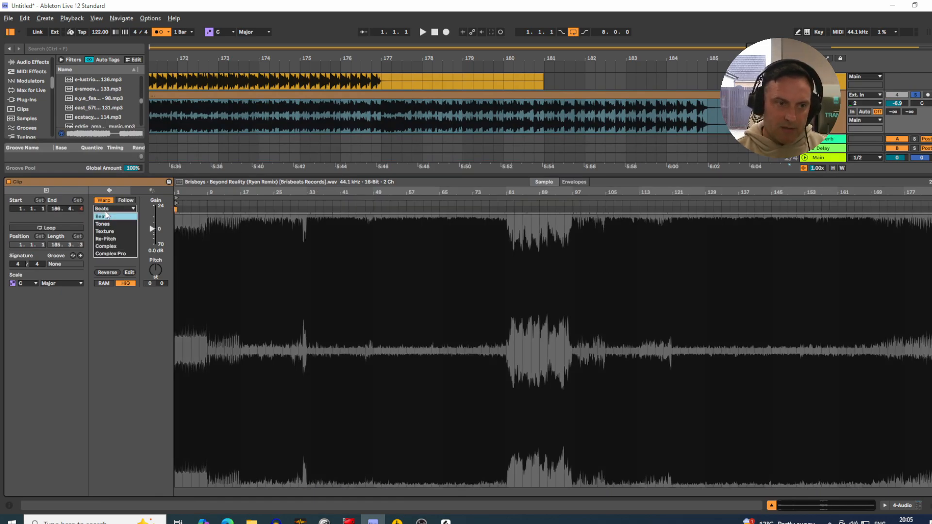
pyautogui.click(108, 254)
pyautogui.click(771, 506)
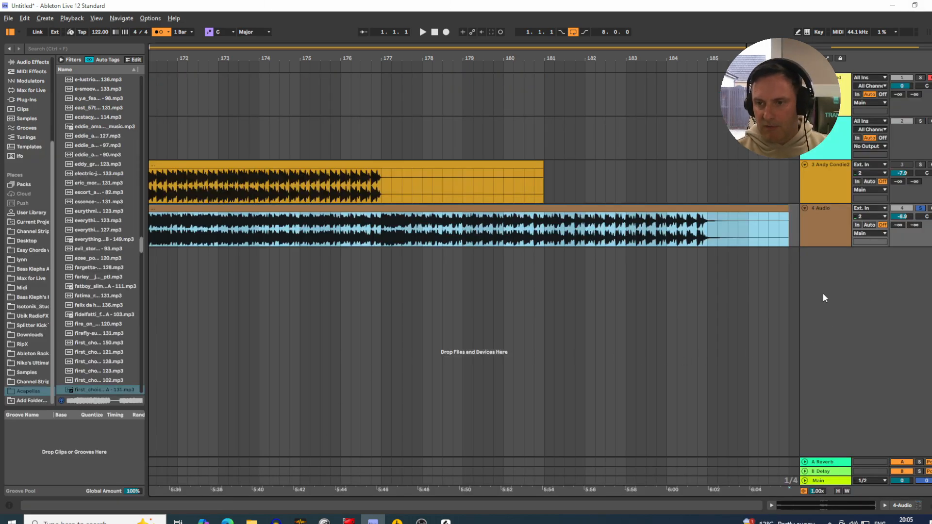
# Delete the extra clip on track 3 that follows the full-length track.
pyautogui.click(825, 270)
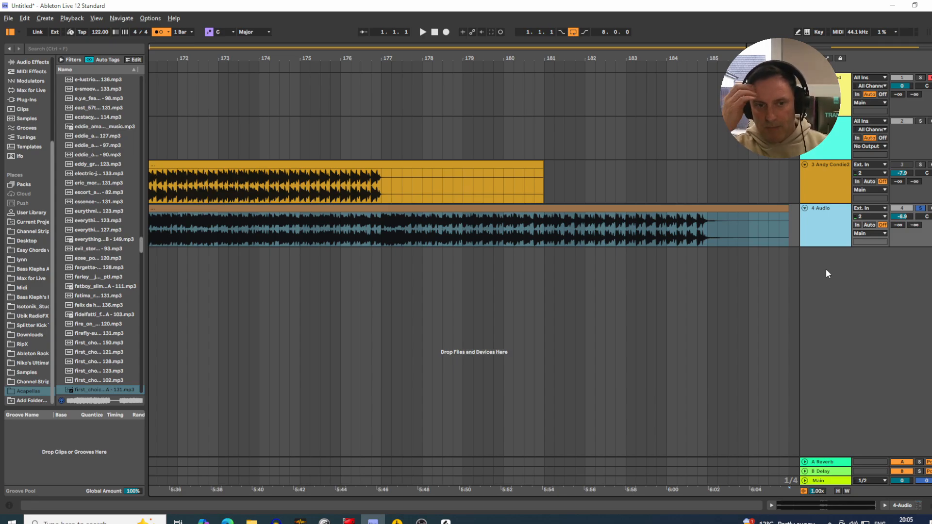
pyautogui.hotkey('ctrl', 'a')
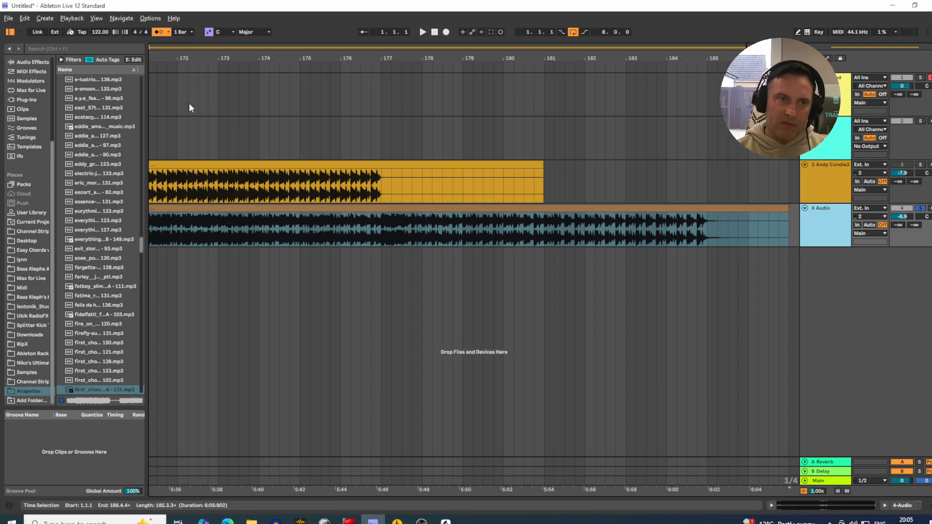
pyautogui.moveTo(177, 58); pyautogui.dragTo(638, 12)
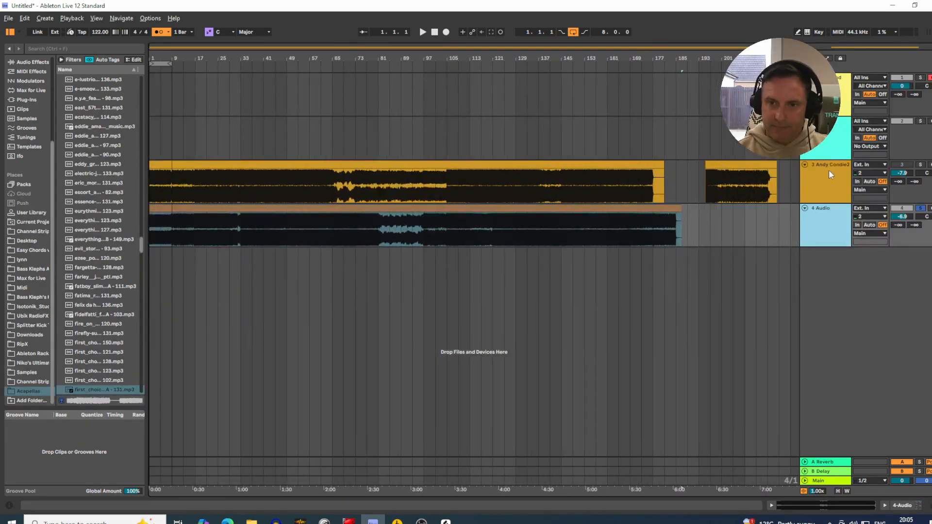
pyautogui.click(754, 165)
pyautogui.press('Delete')
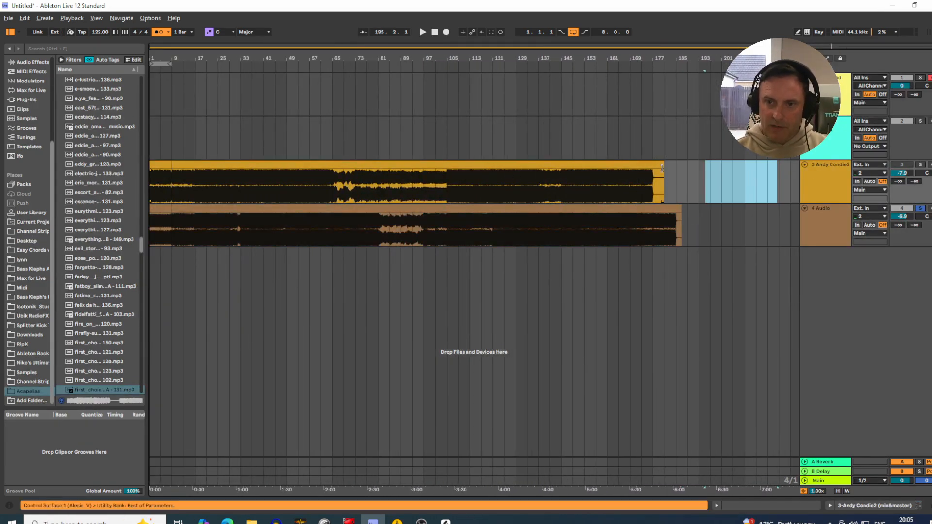
# Move track 4's clip to start at bar 145 so it overlaps the end of track 3.
pyautogui.click(460, 163)
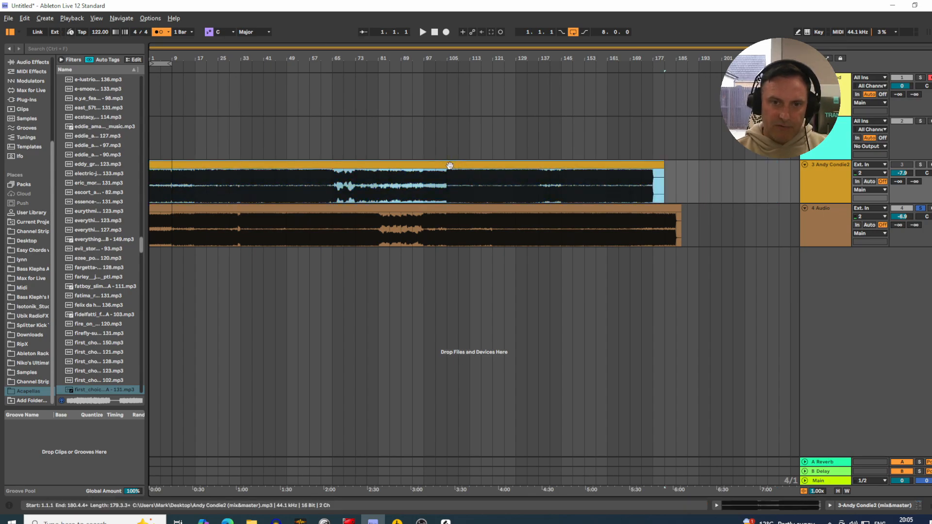
pyautogui.moveTo(202, 210); pyautogui.dragTo(616, 219)
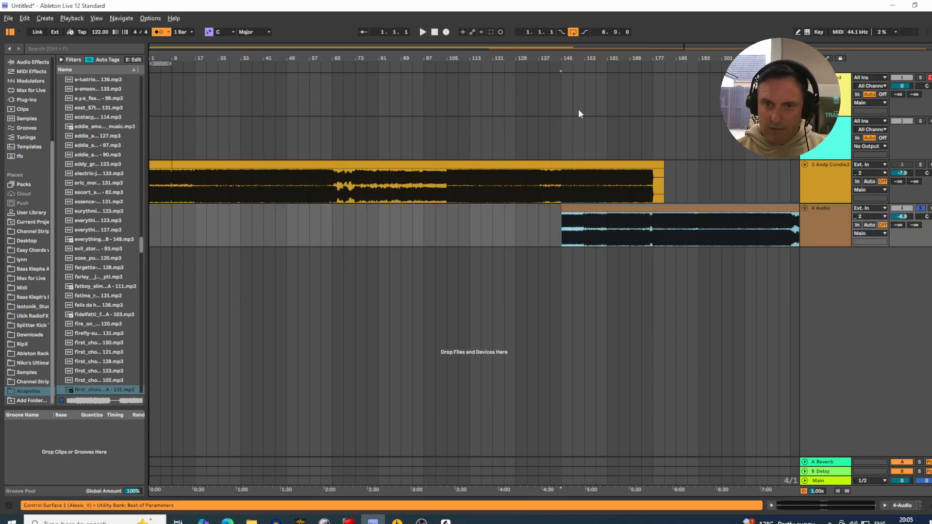
pyautogui.moveTo(595, 59); pyautogui.dragTo(496, 62)
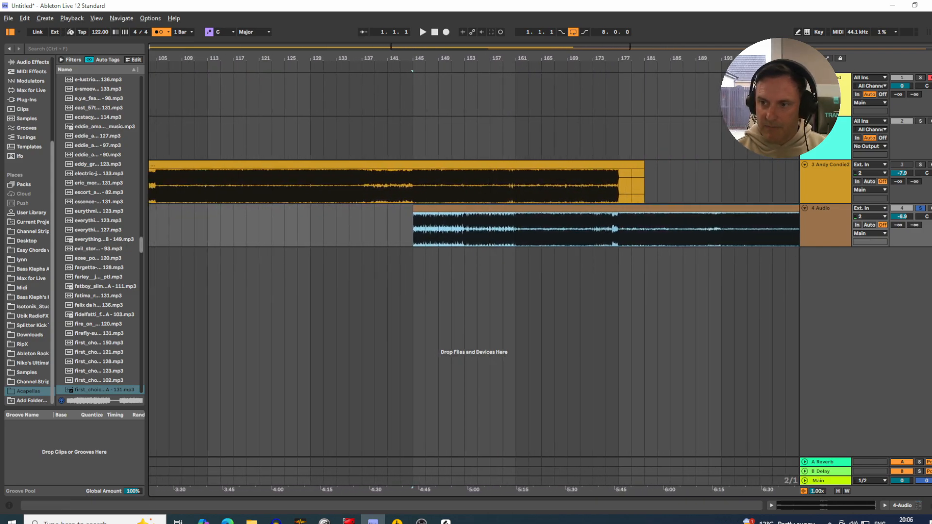
# Unsolo track 4 at about -7.8 dB, activate track 3 at about -8.4 dB, and turn off the metronome.
pyautogui.click(922, 209)
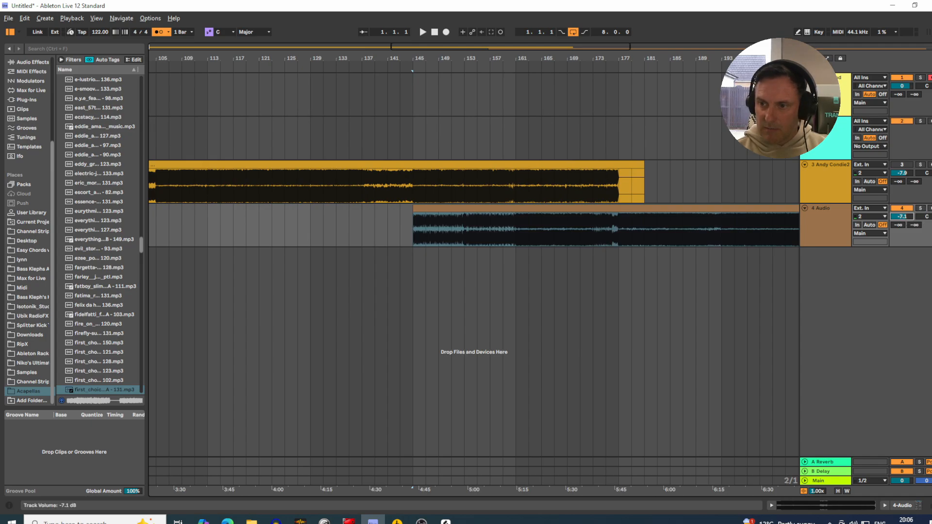
pyautogui.click(903, 165)
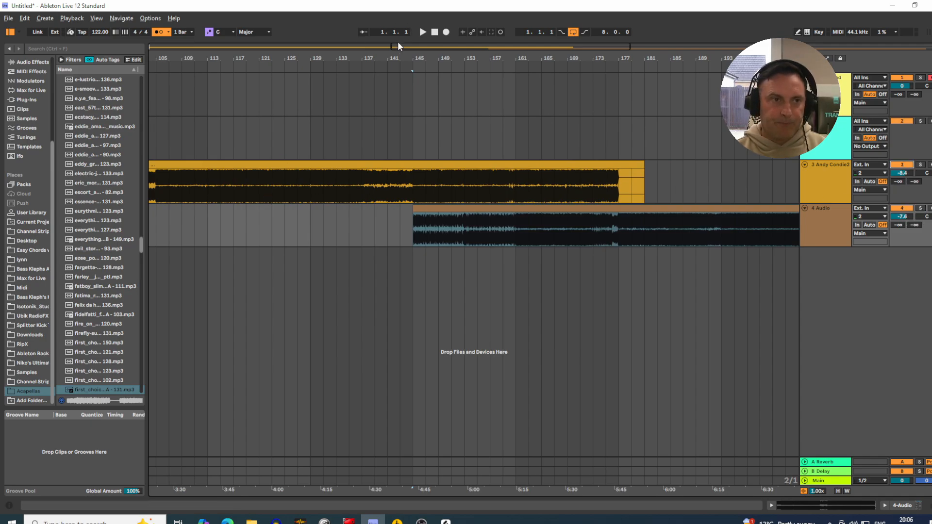
pyautogui.click(159, 32)
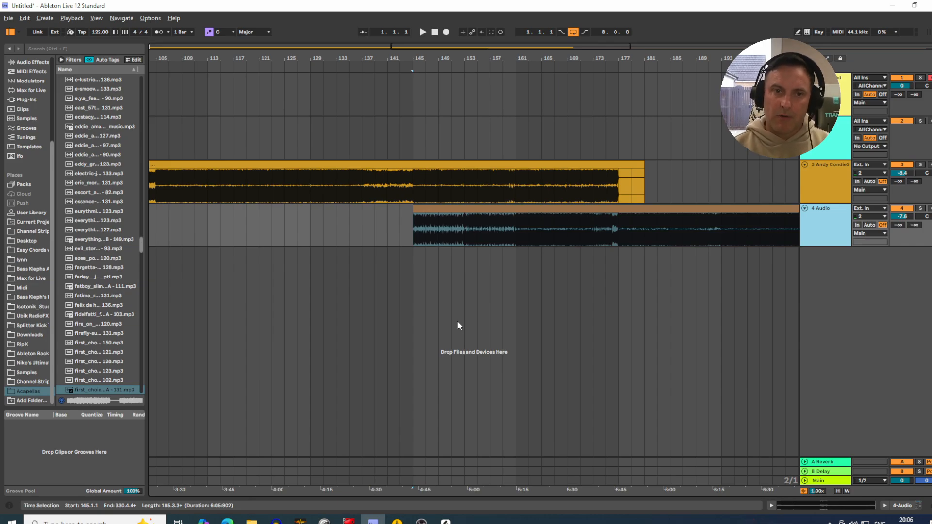
# Play the overlap of tracks 3 and 4 from bar 145, muting and unmuting each track to compare their beats.
pyautogui.click(391, 69)
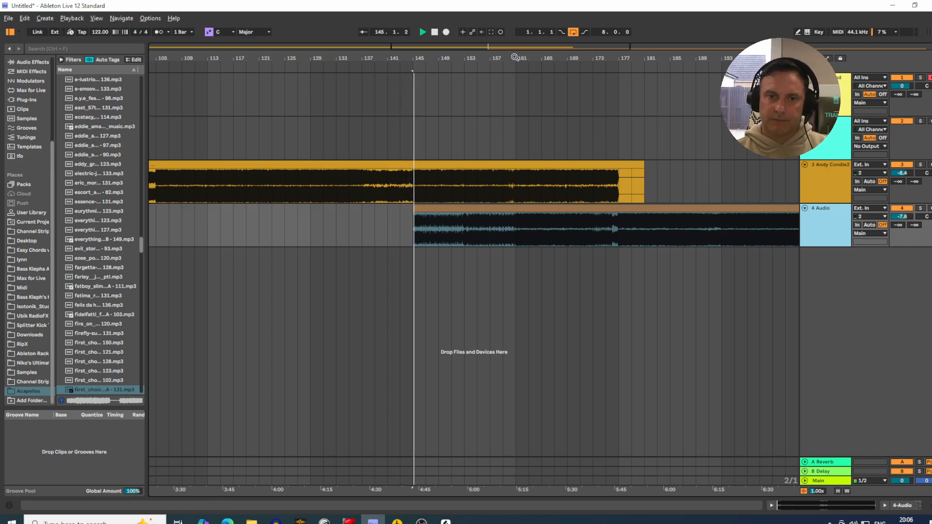
pyautogui.moveTo(514, 57); pyautogui.dragTo(477, 96)
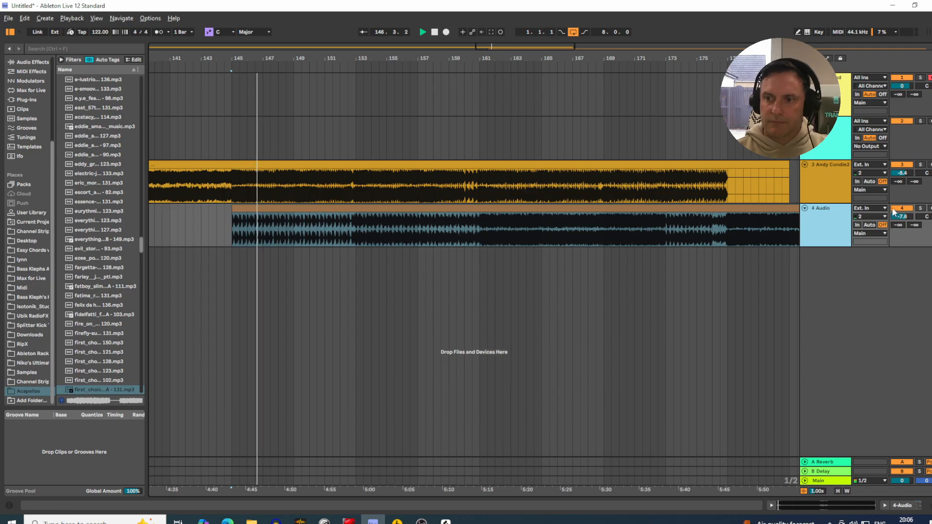
pyautogui.click(902, 165)
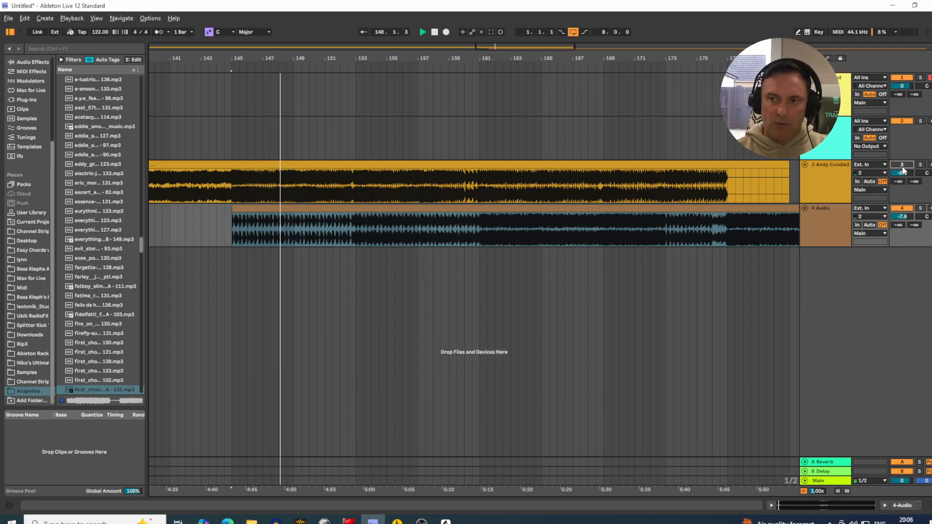
pyautogui.click(902, 167)
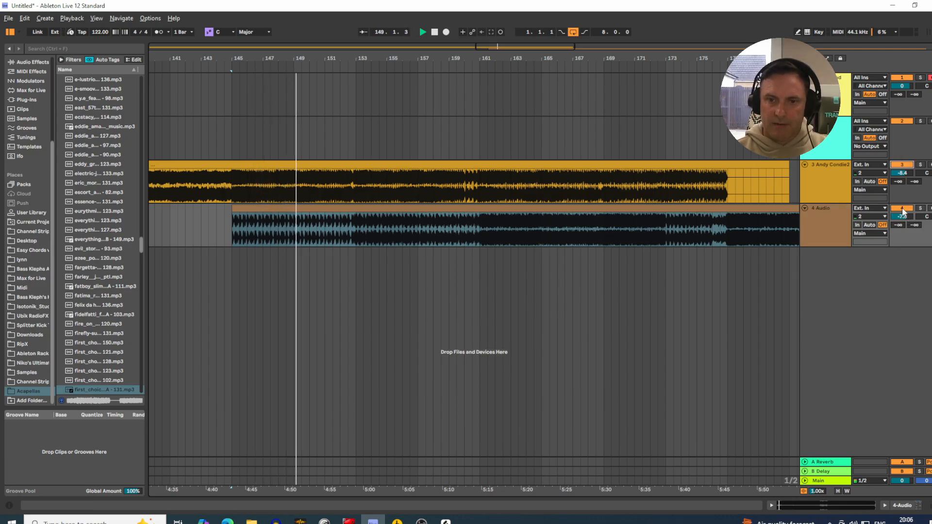
pyautogui.doubleClick(646, 215)
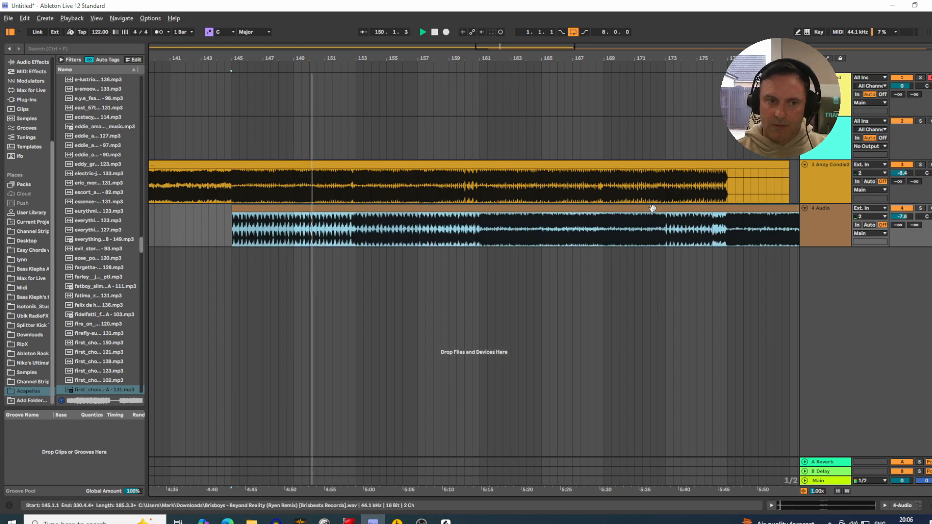
pyautogui.click(772, 506)
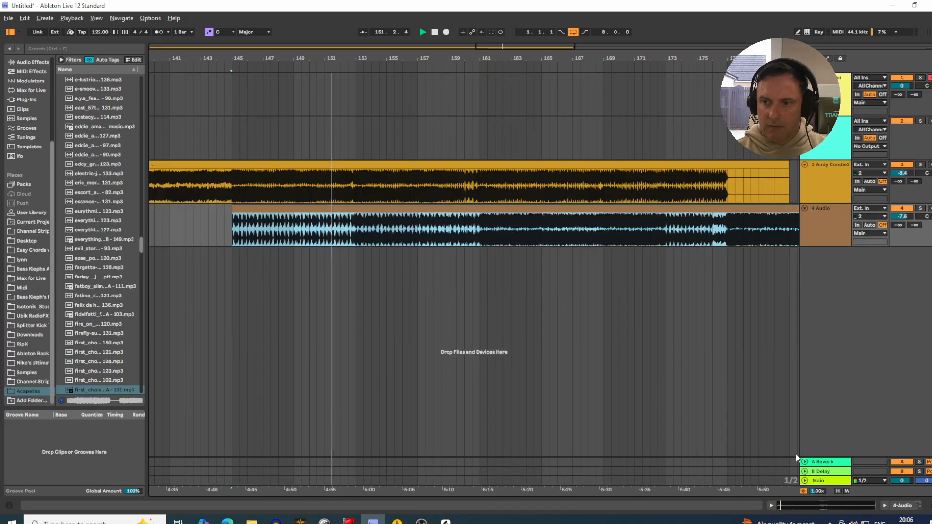
pyautogui.click(899, 210)
pyautogui.click(898, 210)
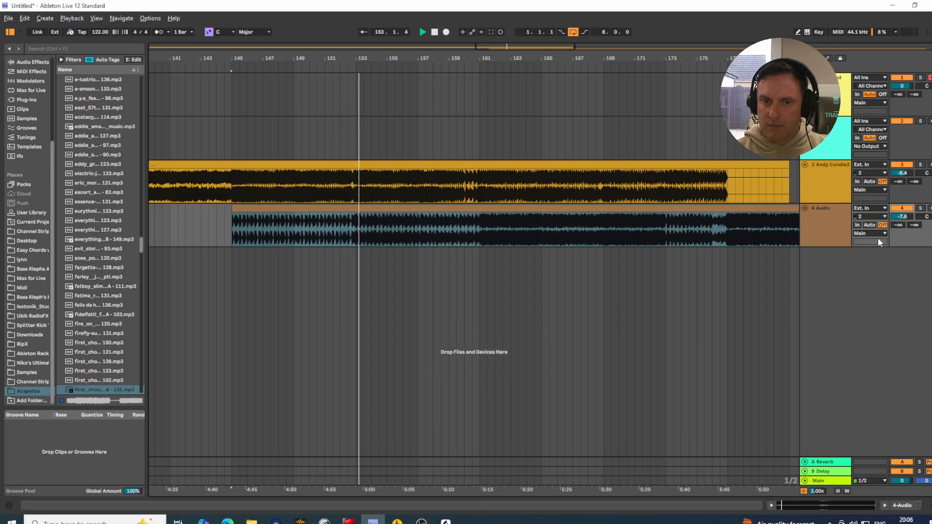
pyautogui.moveTo(422, 59); pyautogui.dragTo(422, 34)
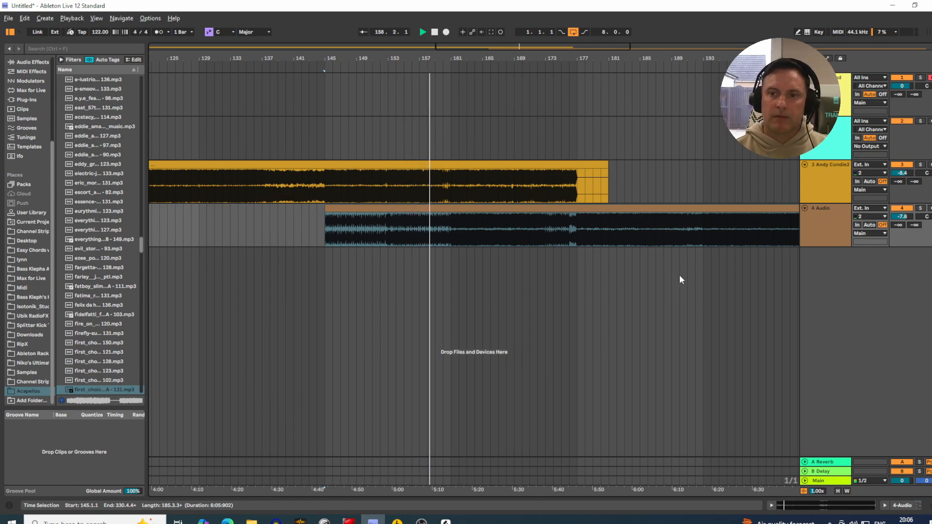
# Lower track 3's volume to about -9.6 dB while playing the overlap through to the end of its clip.
pyautogui.doubleClick(504, 164)
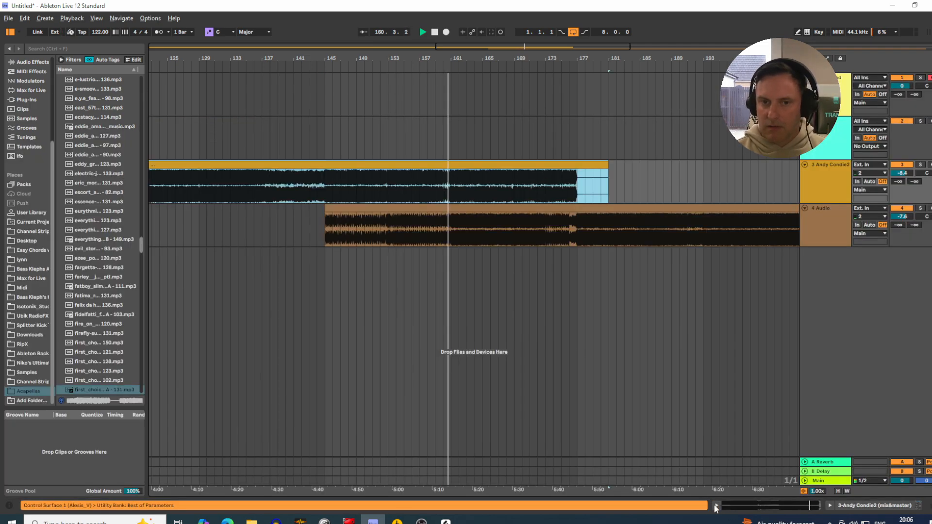
pyautogui.click(717, 505)
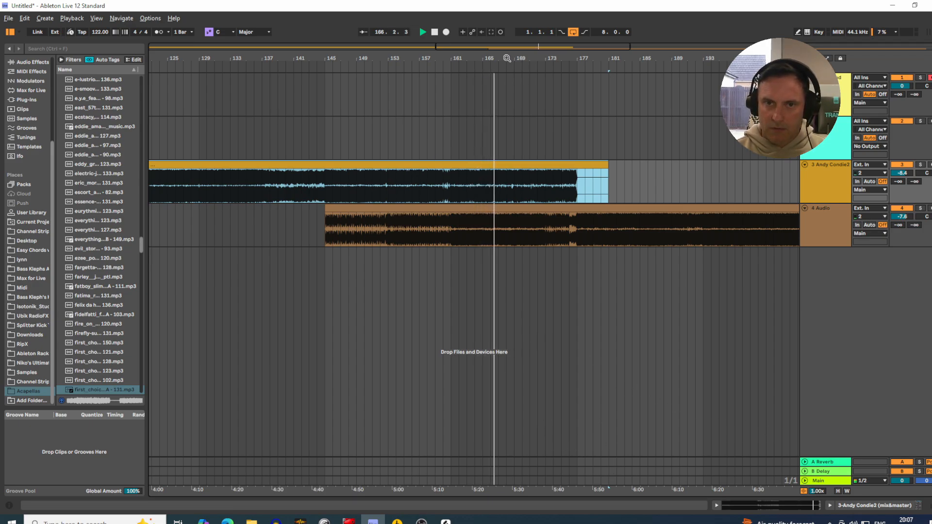
pyautogui.moveTo(505, 58)
pyautogui.mouseDown()
pyautogui.moveTo(499, 42)
pyautogui.moveTo(470, 60)
pyautogui.moveTo(508, 58)
pyautogui.mouseUp()
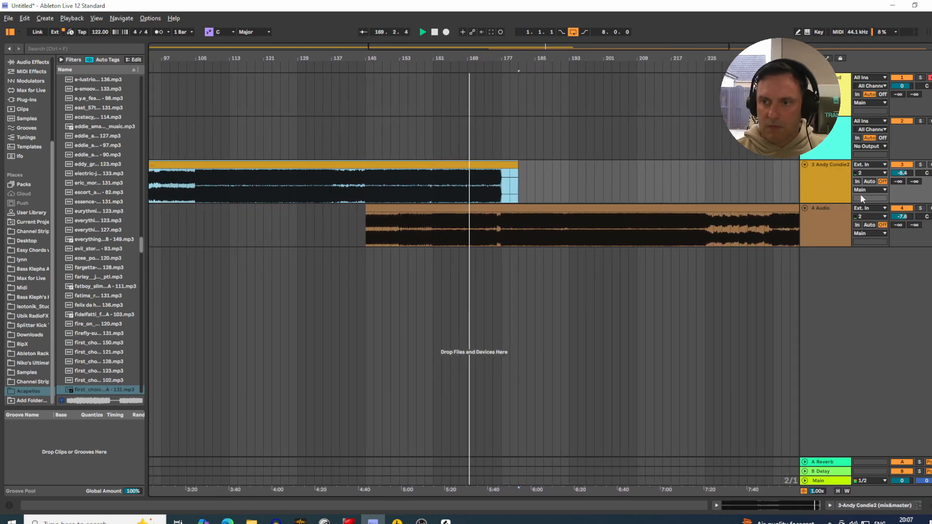
pyautogui.moveTo(902, 173); pyautogui.dragTo(902, 176)
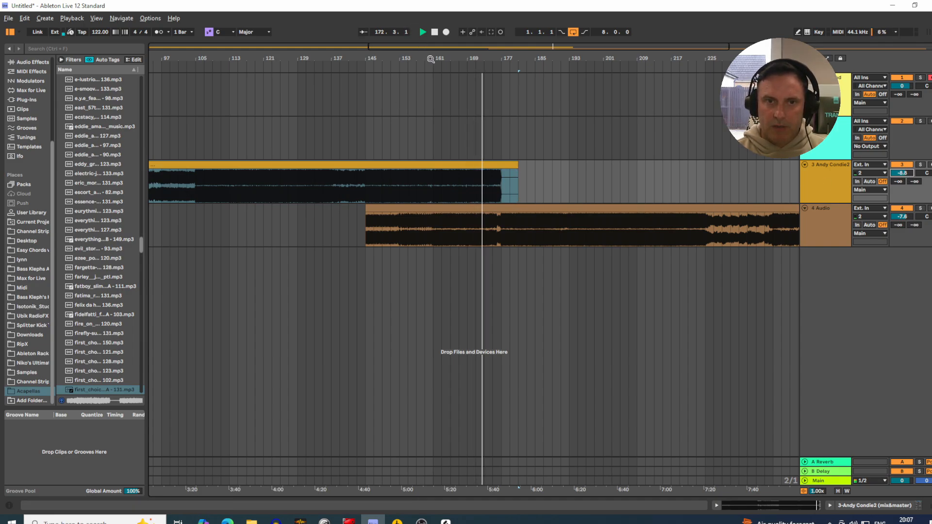
pyautogui.moveTo(469, 59); pyautogui.dragTo(466, 71)
pyautogui.moveTo(907, 173); pyautogui.dragTo(907, 176)
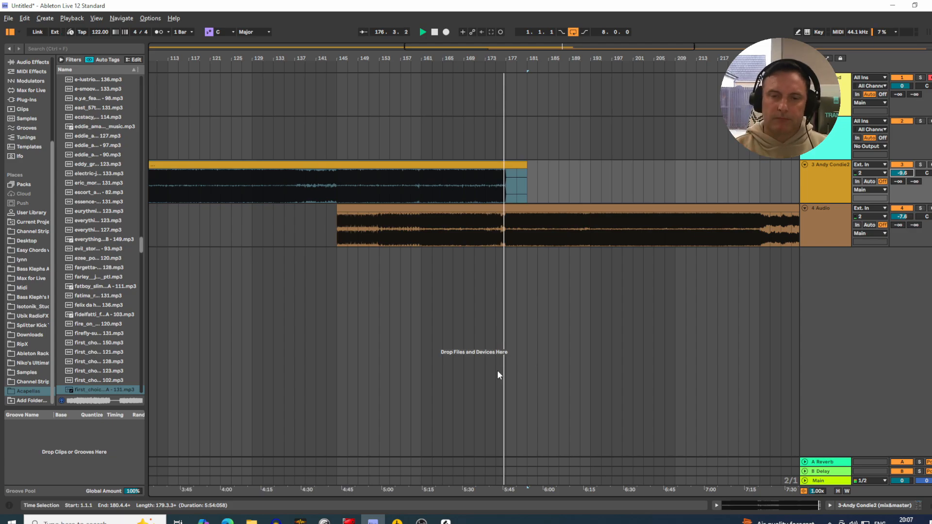
pyautogui.moveTo(454, 59); pyautogui.dragTo(470, 56)
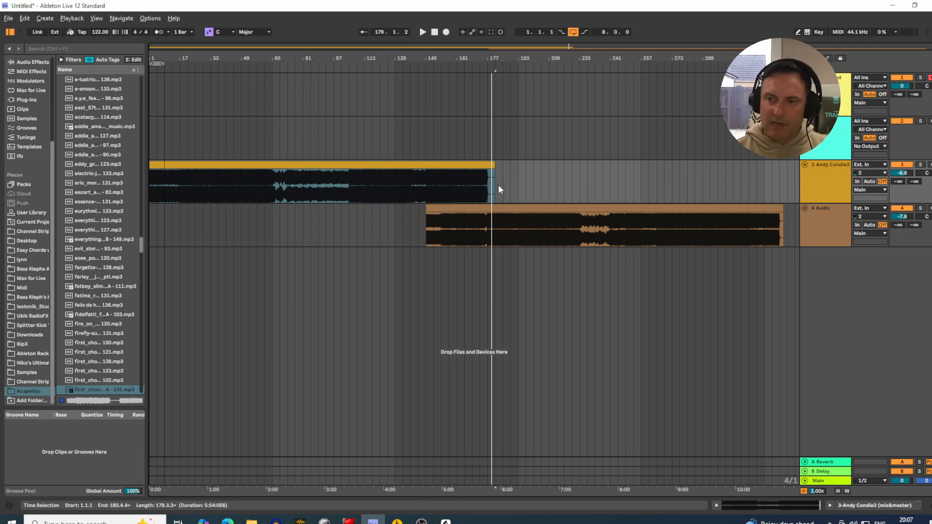
# Move track 4's clip back to start at bar 1, directly beneath track 3's clip.
pyautogui.click(838, 182)
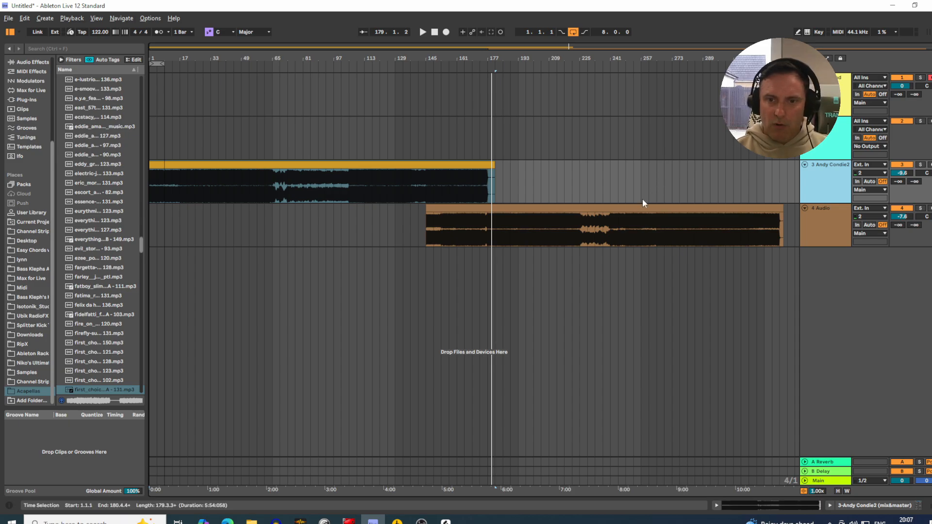
pyautogui.moveTo(631, 209); pyautogui.dragTo(357, 212)
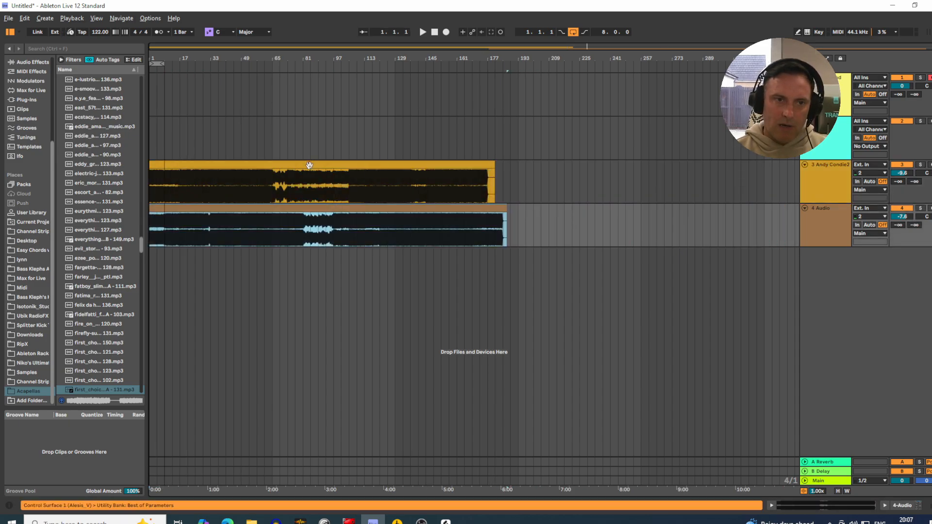
pyautogui.moveTo(279, 61); pyautogui.dragTo(279, 73)
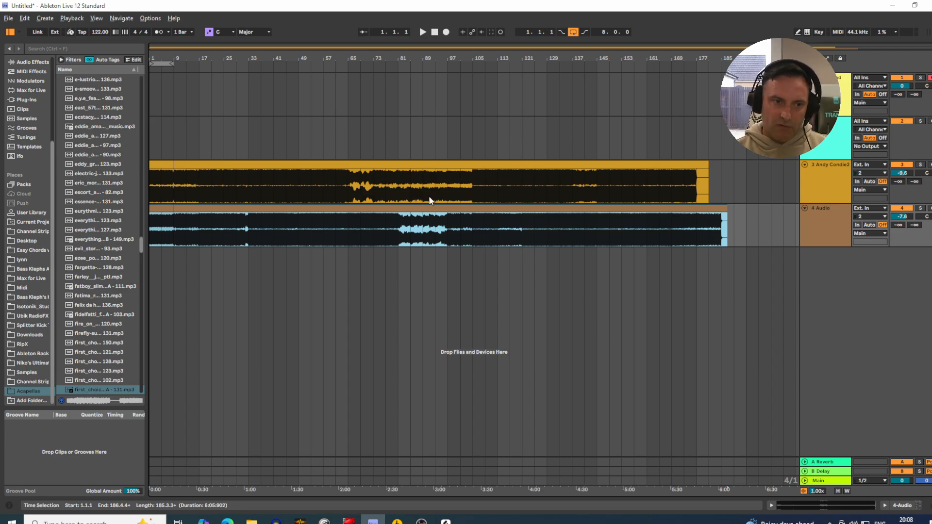
# Review the warp settings and waveform of track 4's clip, and return to the full arrangement.
pyautogui.doubleClick(180, 205)
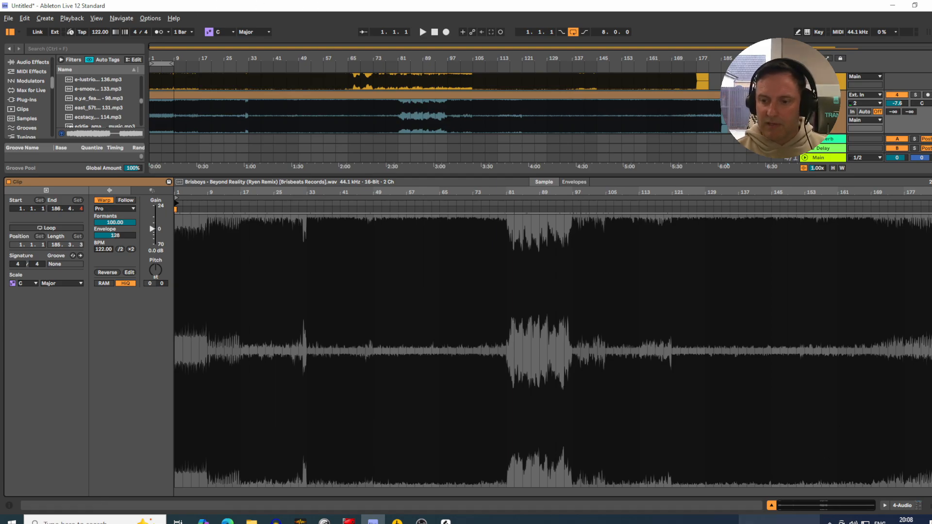
pyautogui.click(773, 505)
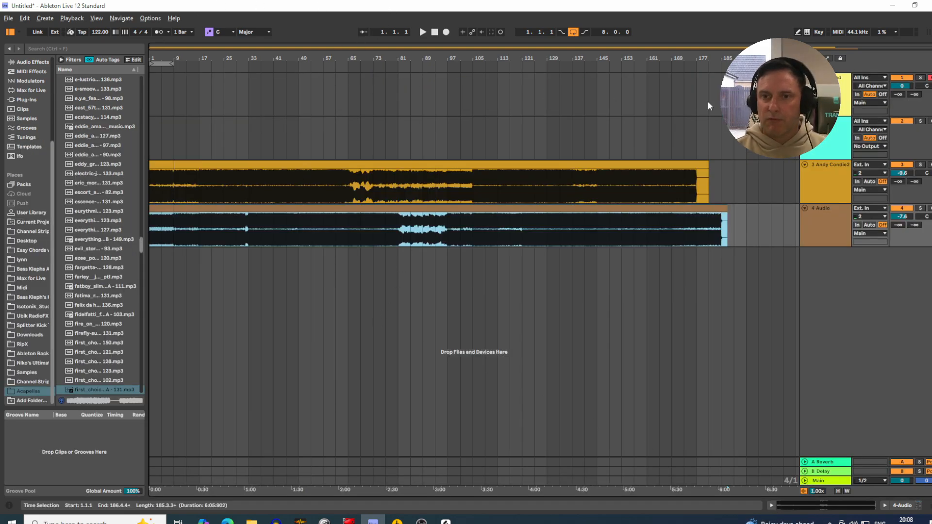
pyautogui.moveTo(747, 135); pyautogui.dragTo(138, 89)
pyautogui.click(403, 268)
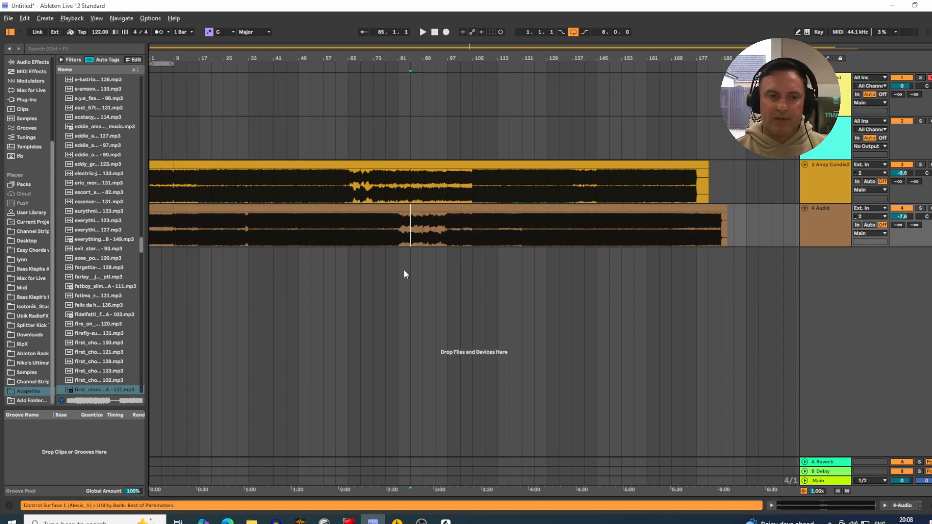